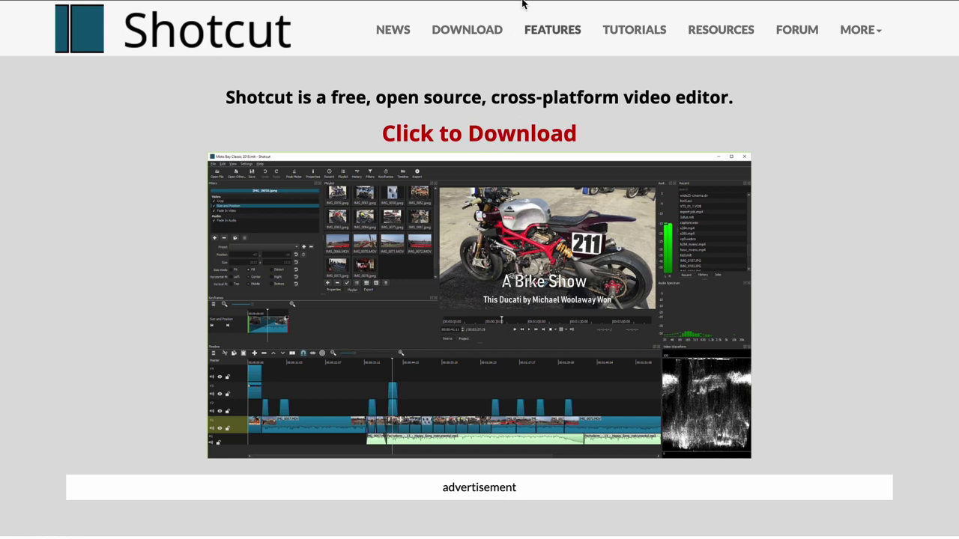
Step: Look through the Shotcut website's home, download, features and tutorials pages
{"action": "scroll", "coordinate": [522, 4], "scroll_direction": "down", "scroll_amount": 10}
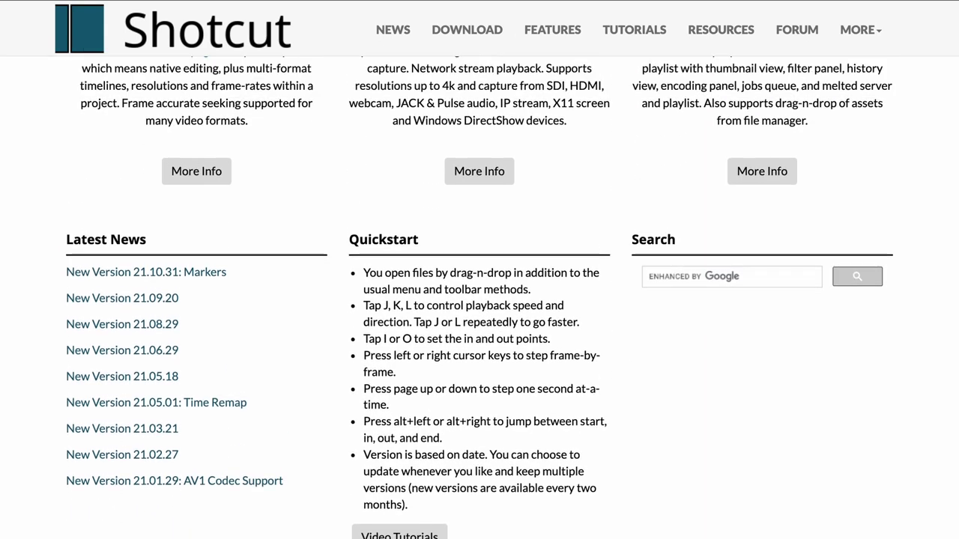
{"action": "scroll", "coordinate": [480, 296], "scroll_direction": "up", "scroll_amount": 10}
{"action": "left_click", "coordinate": [473, 28]}
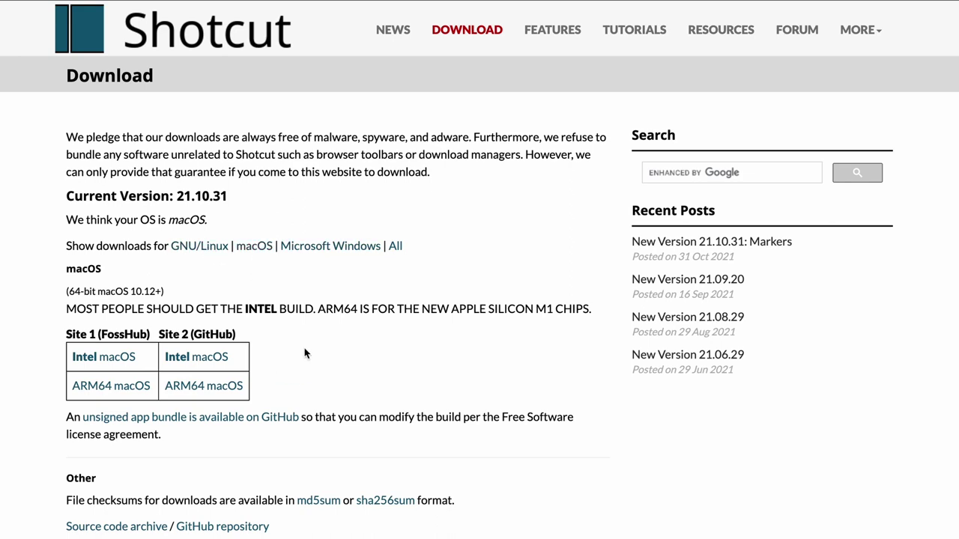
{"action": "left_click", "coordinate": [552, 30]}
{"action": "scroll", "coordinate": [569, 33], "scroll_direction": "down", "scroll_amount": 20}
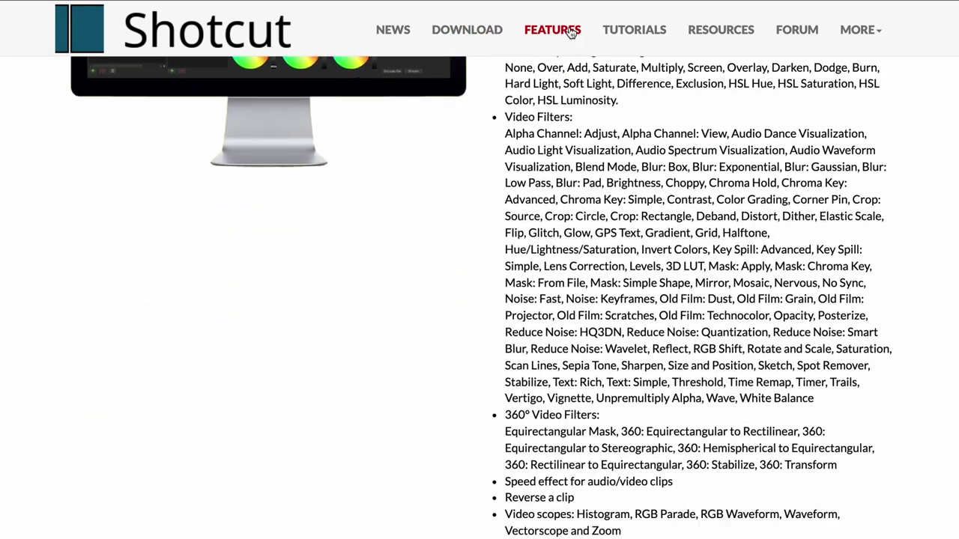
{"action": "scroll", "coordinate": [570, 33], "scroll_direction": "down", "scroll_amount": 15}
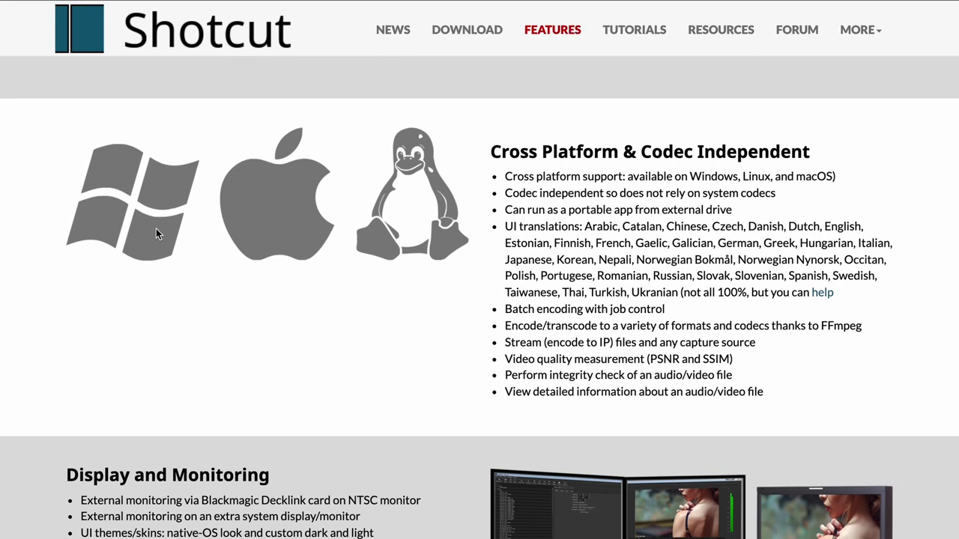
{"action": "scroll", "coordinate": [394, 230], "scroll_direction": "down", "scroll_amount": 15}
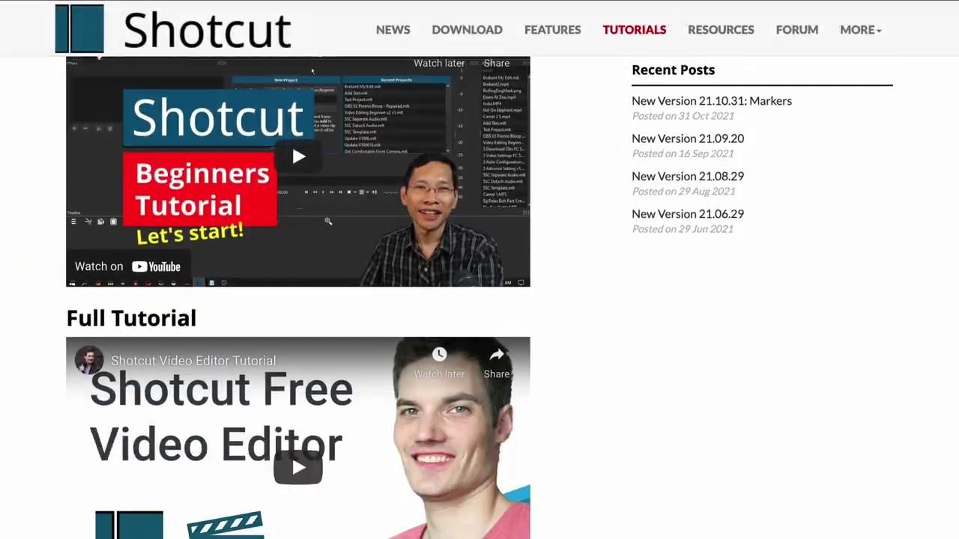
{"action": "scroll", "coordinate": [298, 300], "scroll_direction": "down", "scroll_amount": 15}
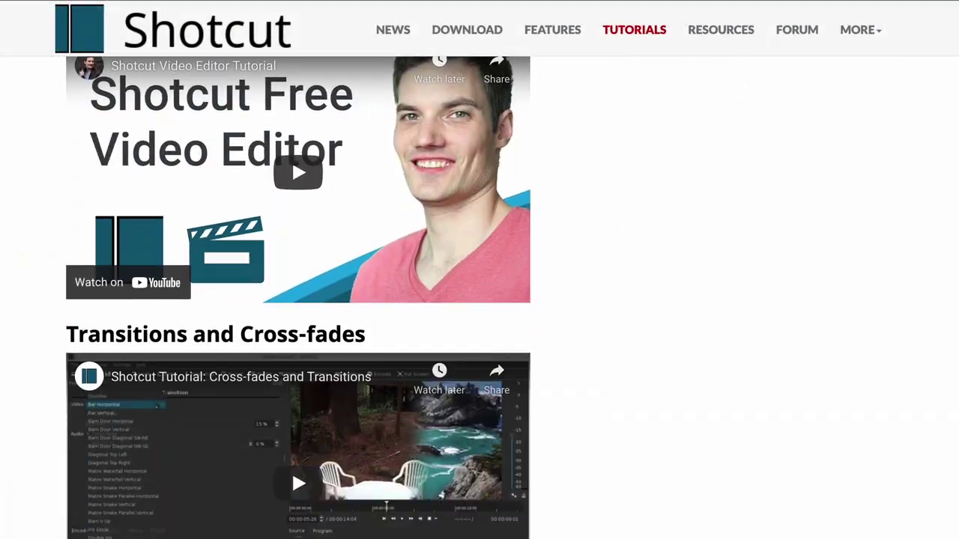
{"action": "scroll", "coordinate": [298, 300], "scroll_direction": "down", "scroll_amount": 15}
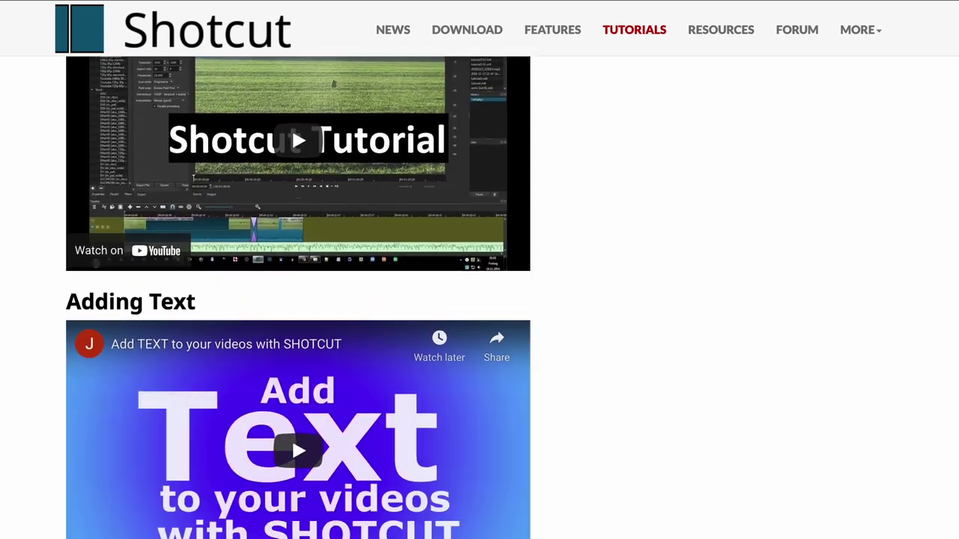
{"action": "scroll", "coordinate": [296, 258], "scroll_direction": "down", "scroll_amount": 3}
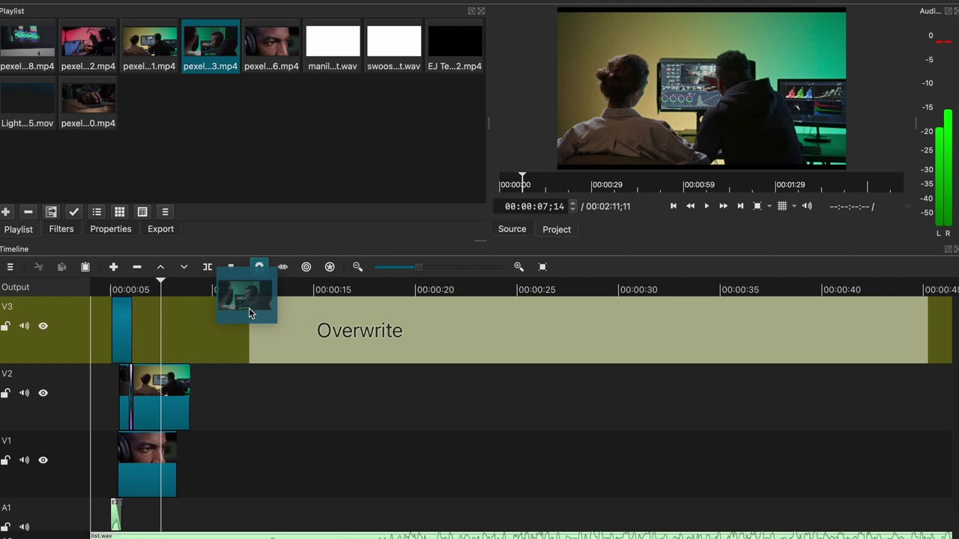
Step: In Shotcut, place the selected pexels clip on track V3 after the V2 footage and split it at about 13, 16 and 22 seconds
{"action": "left_click_drag", "start_coordinate": [207, 340], "coordinate": [218, 338]}
{"action": "left_click", "coordinate": [291, 287]}
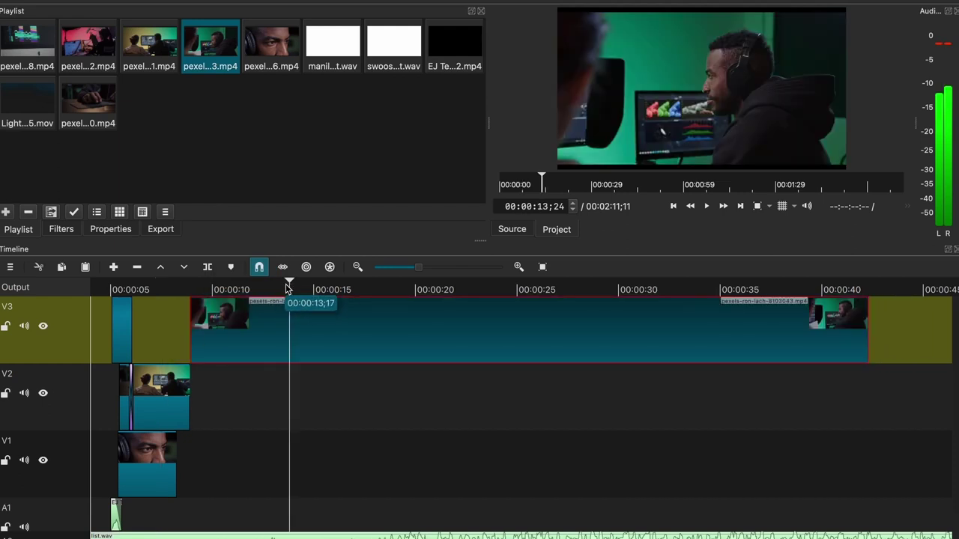
{"action": "key", "text": "s"}
{"action": "left_click", "coordinate": [349, 289]}
{"action": "key", "text": "s"}
{"action": "left_click", "coordinate": [455, 289]}
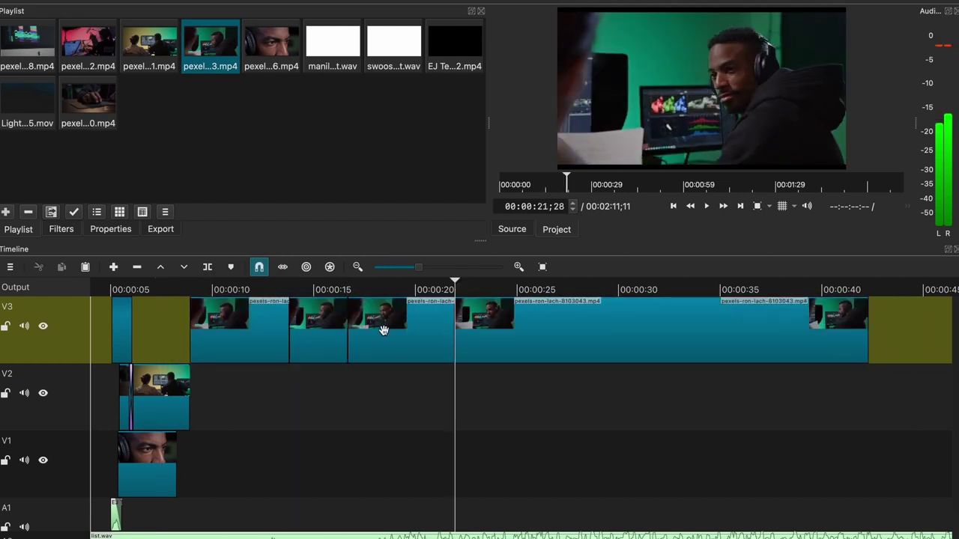
Step: Delete the third piece of the split V3 clip and move the last piece earlier to close the gap
{"action": "left_click", "coordinate": [384, 330]}
{"action": "key", "text": "Delete"}
{"action": "left_click_drag", "start_coordinate": [490, 349], "coordinate": [355, 325]}
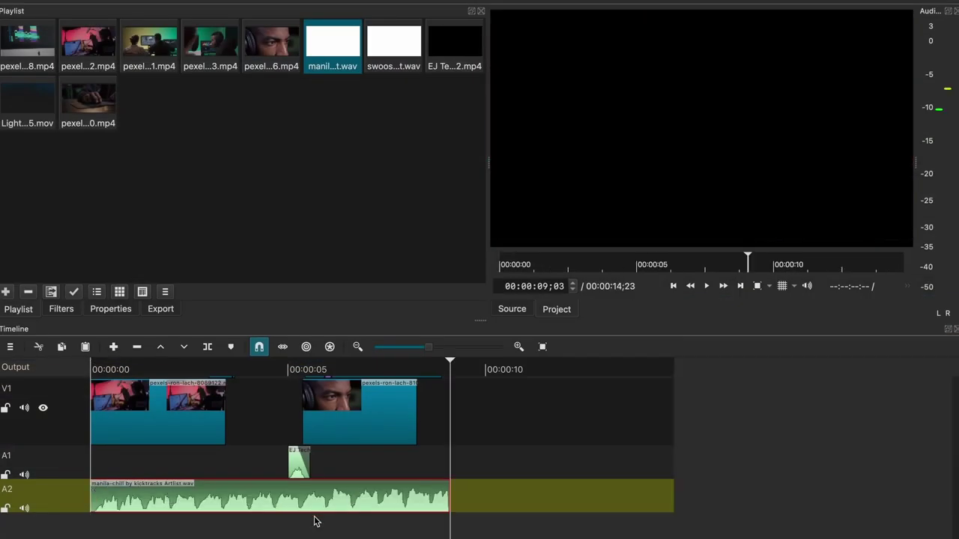
Step: Add an audio filter to the manila-chill music clip on track A2
{"action": "left_click", "coordinate": [63, 309]}
{"action": "left_click", "coordinate": [9, 289]}
{"action": "left_click", "coordinate": [147, 66]}
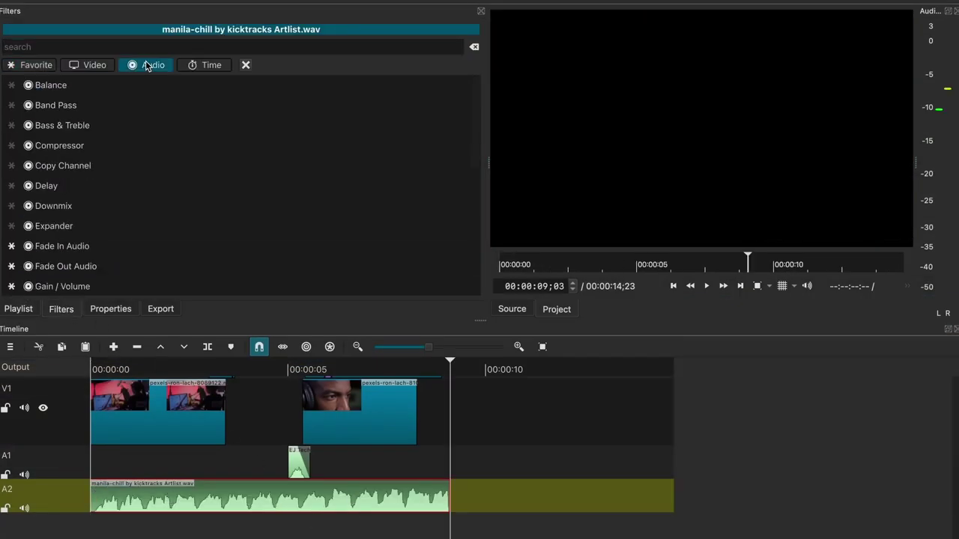
{"action": "scroll", "coordinate": [82, 246], "scroll_direction": "down", "scroll_amount": 2}
{"action": "left_click", "coordinate": [64, 247]}
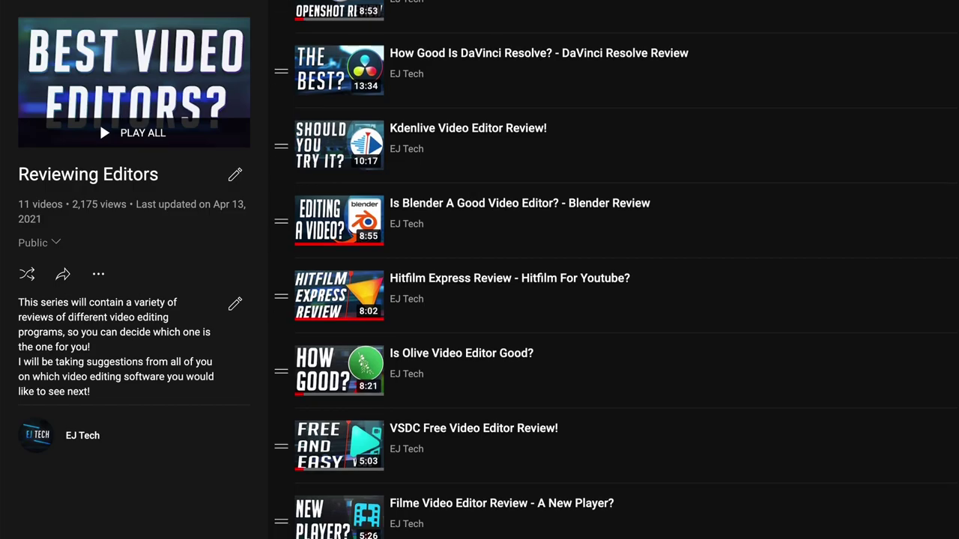
Step: Switch to the FXhome website and examine the HitFilm Express overview, including its features, effects and masterclasses
{"action": "scroll", "coordinate": [612, 270], "scroll_direction": "up", "scroll_amount": 3}
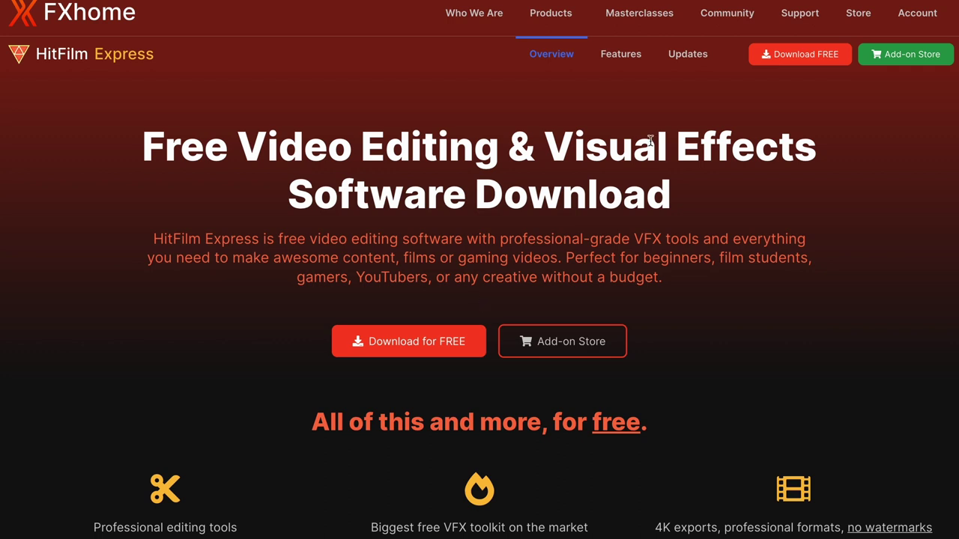
{"action": "scroll", "coordinate": [480, 270], "scroll_direction": "down", "scroll_amount": 10}
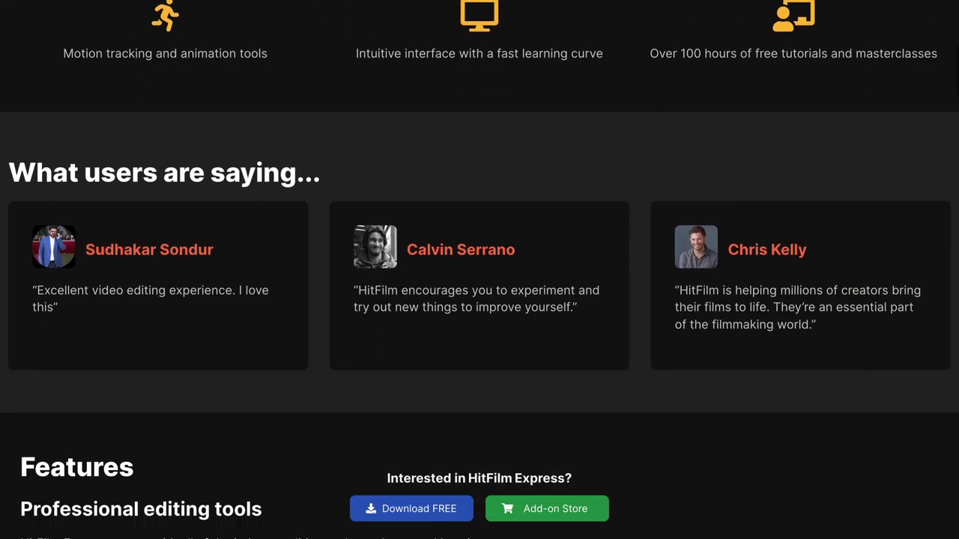
{"action": "scroll", "coordinate": [480, 270], "scroll_direction": "down", "scroll_amount": 10}
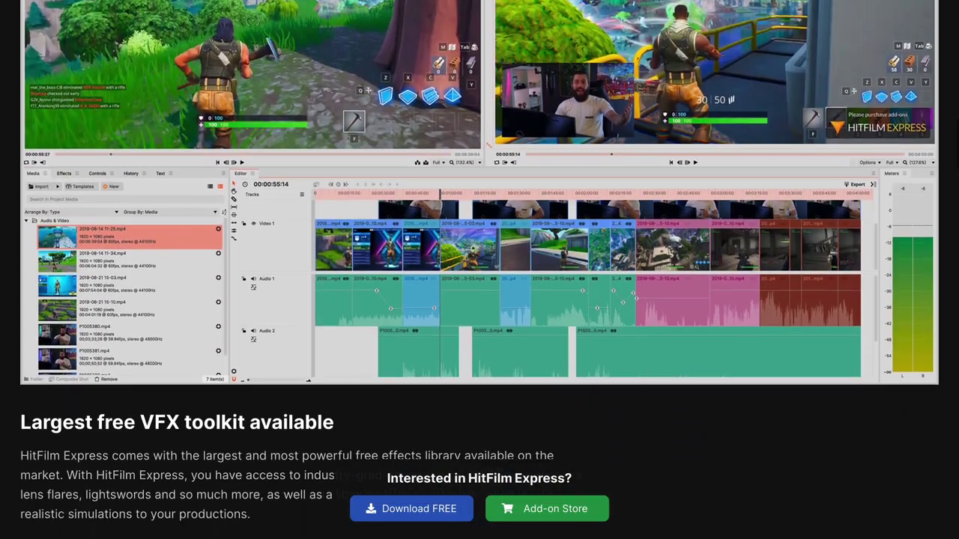
{"action": "scroll", "coordinate": [479, 269], "scroll_direction": "down", "scroll_amount": 10}
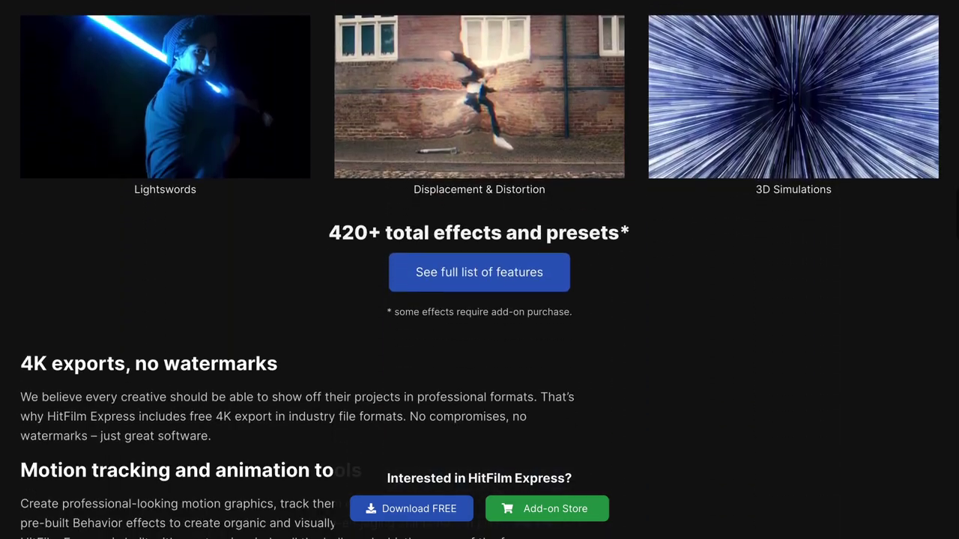
{"action": "scroll", "coordinate": [479, 270], "scroll_direction": "down", "scroll_amount": 10}
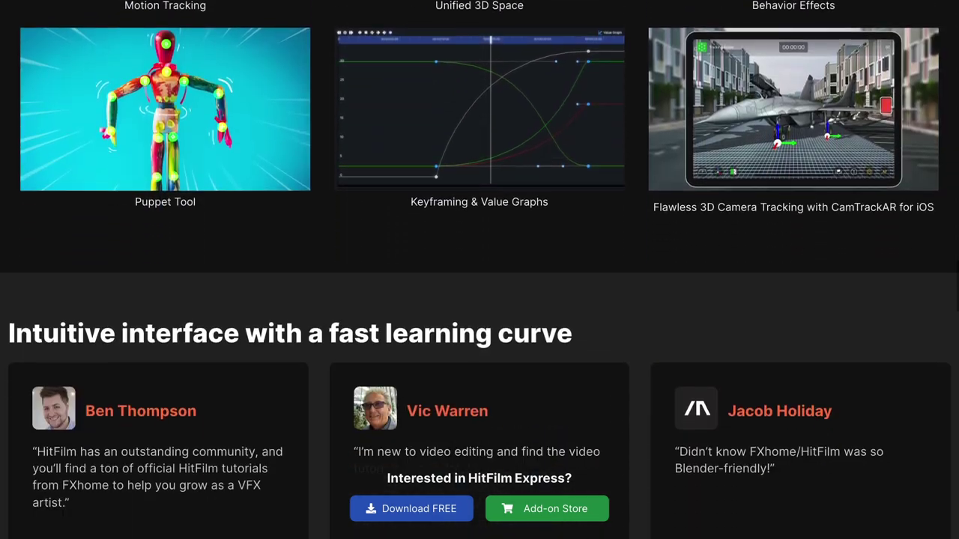
{"action": "scroll", "coordinate": [479, 270], "scroll_direction": "down", "scroll_amount": 10}
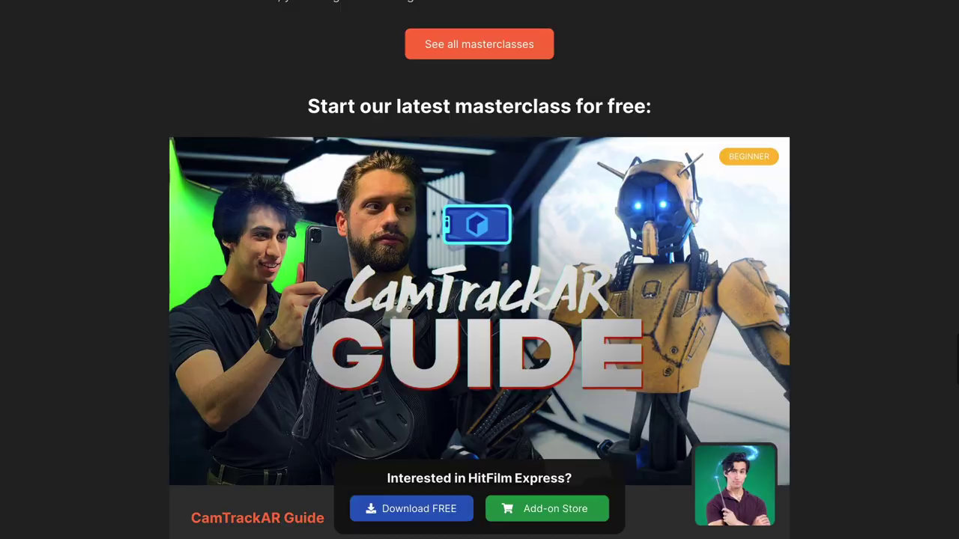
Step: In HitFilm Express, browse the effects library and expand the Transitions - Video category
{"action": "scroll", "coordinate": [69, 474], "scroll_direction": "down", "scroll_amount": 3}
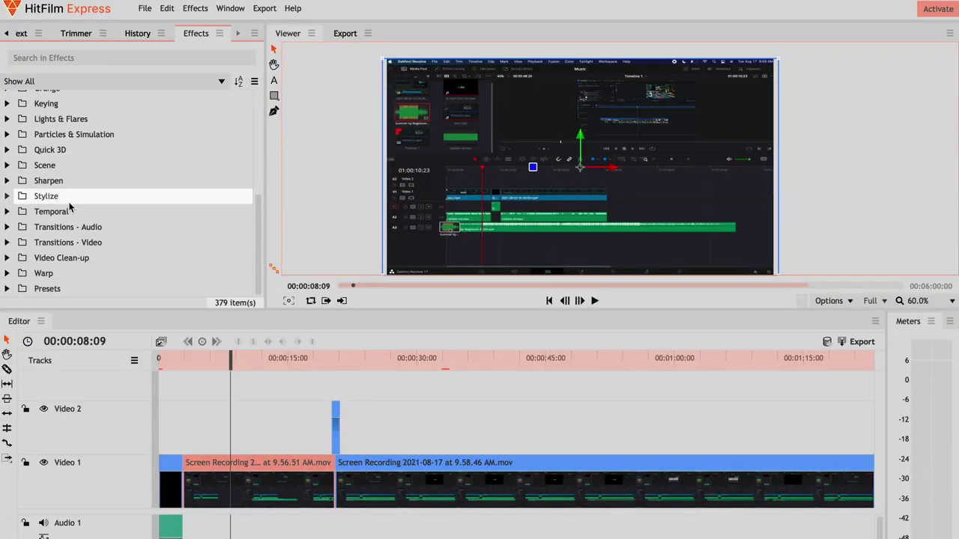
{"action": "scroll", "coordinate": [11, 248], "scroll_direction": "down", "scroll_amount": 2}
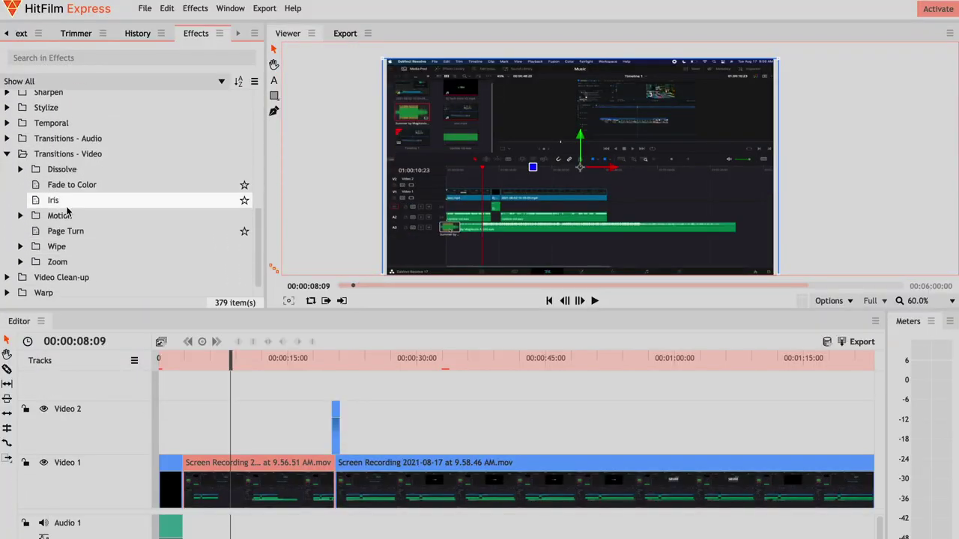
{"action": "scroll", "coordinate": [66, 212], "scroll_direction": "down", "scroll_amount": 1}
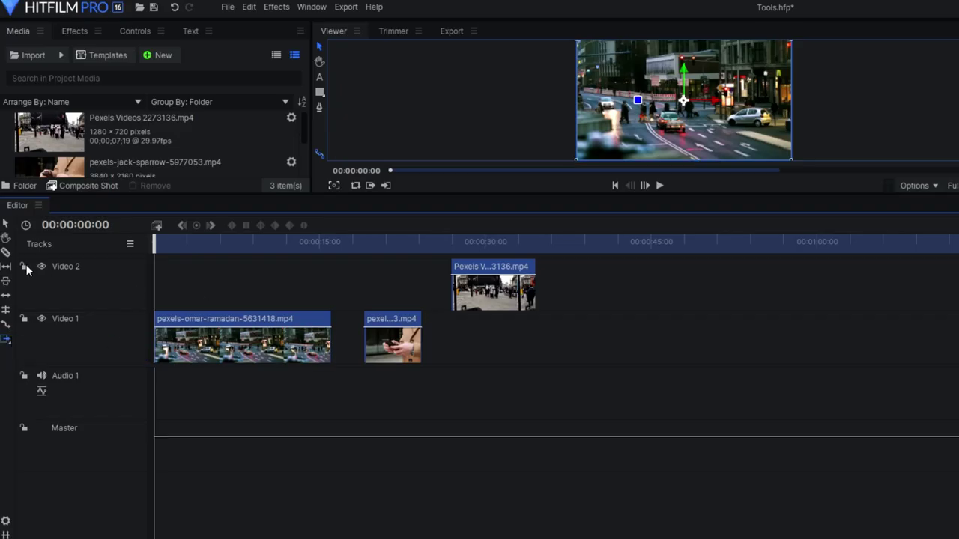
Step: In HitFilm Pro, lock the Video 2 track and try to shift the clips on Video 1 along the timeline
{"action": "left_click", "coordinate": [24, 266]}
{"action": "mouse_move", "coordinate": [288, 337]}
{"action": "left_mouse_down"}
{"action": "mouse_move", "coordinate": [392, 341]}
{"action": "mouse_move", "coordinate": [295, 343]}
{"action": "left_mouse_up"}
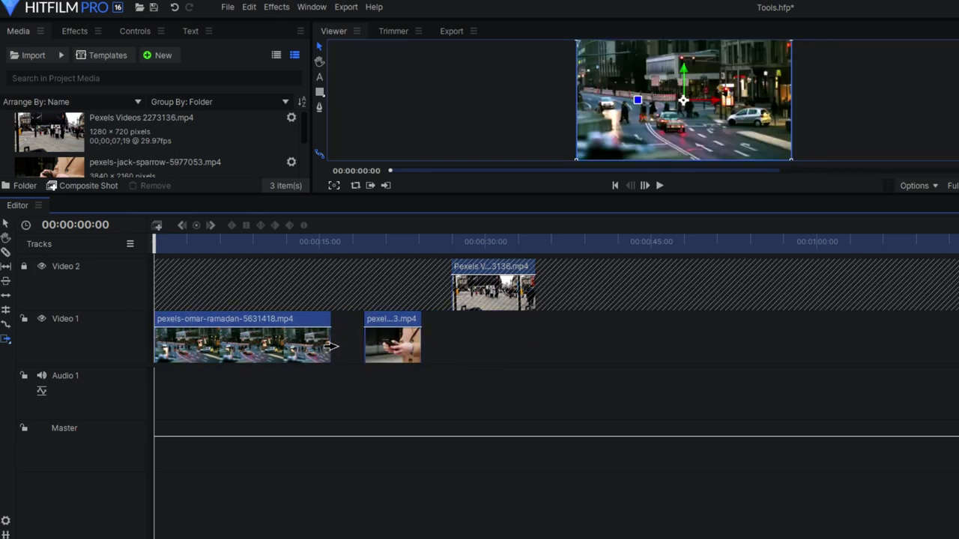
{"action": "left_click_drag", "start_coordinate": [393, 353], "coordinate": [373, 350]}
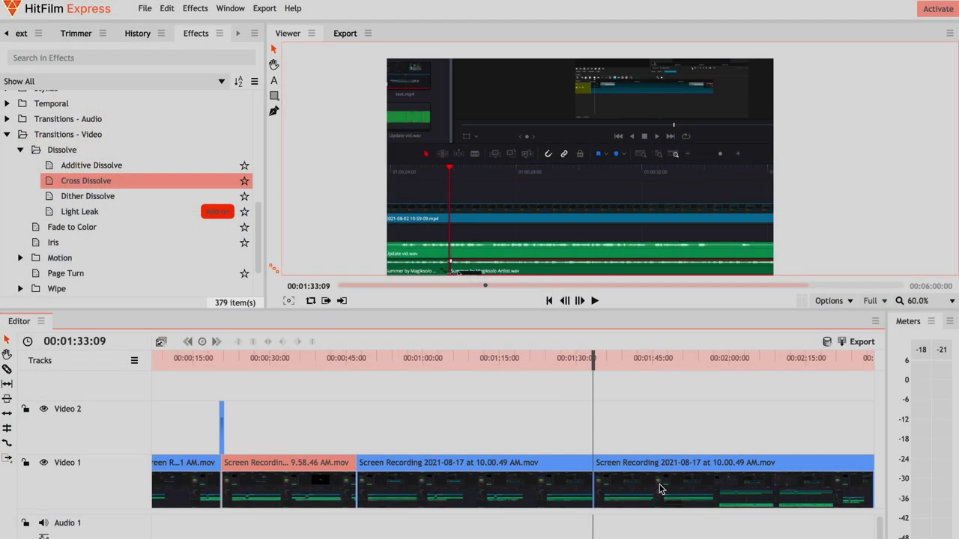
Step: In HitFilm Express, delete the last piece of the 10.00.49 AM screen recording on Video 1
{"action": "left_click", "coordinate": [660, 489]}
{"action": "key", "text": "Delete"}
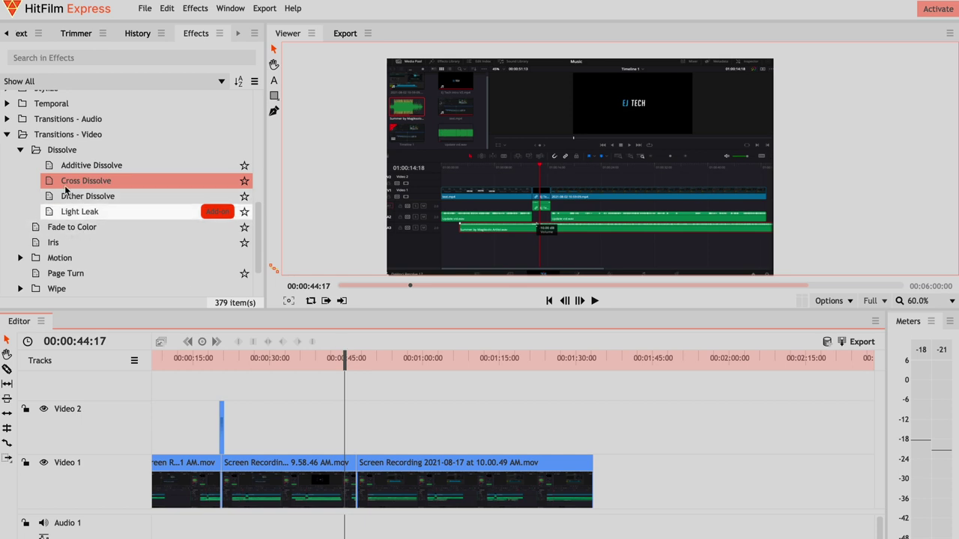
Step: Apply the Push motion transition between the 9.58.46 AM and 10.00.49 AM screen recordings, with its motion blur at 34%
{"action": "left_click", "coordinate": [20, 258]}
{"action": "scroll", "coordinate": [20, 258], "scroll_direction": "down", "scroll_amount": 3}
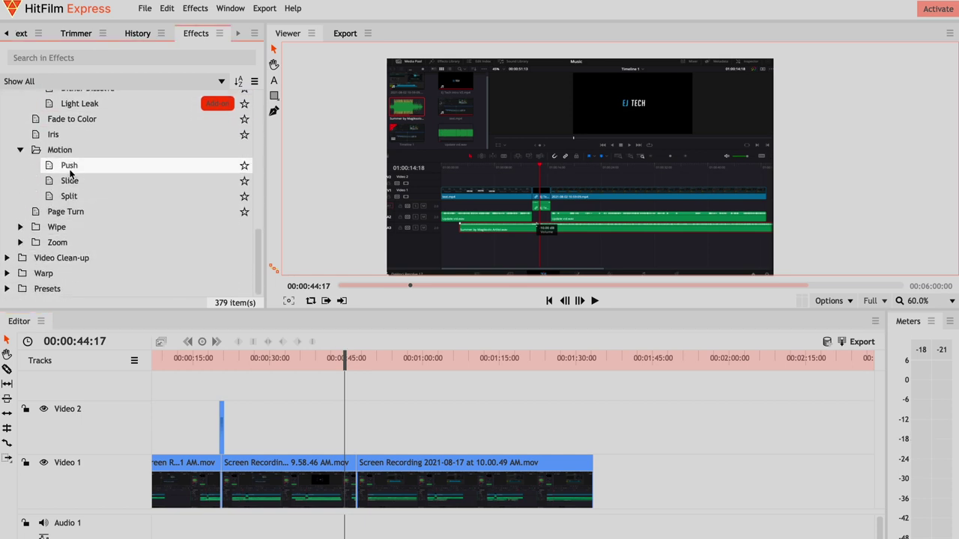
{"action": "left_click_drag", "start_coordinate": [70, 171], "coordinate": [164, 313]}
{"action": "left_click_drag", "start_coordinate": [350, 468], "coordinate": [353, 468]}
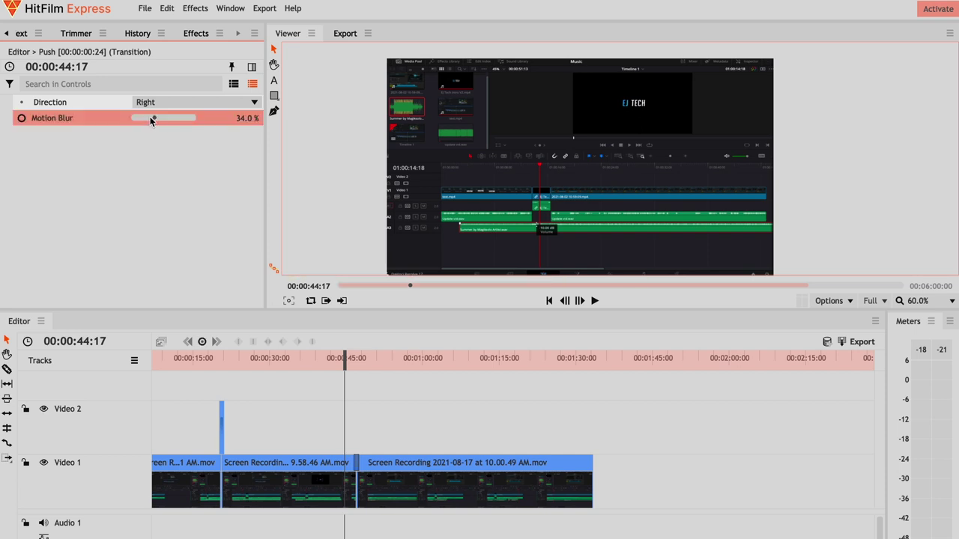
Step: Play back the Push transition between the two screen recordings to preview it
{"action": "key", "text": "="}
{"action": "key", "text": "="}
{"action": "key", "text": "="}
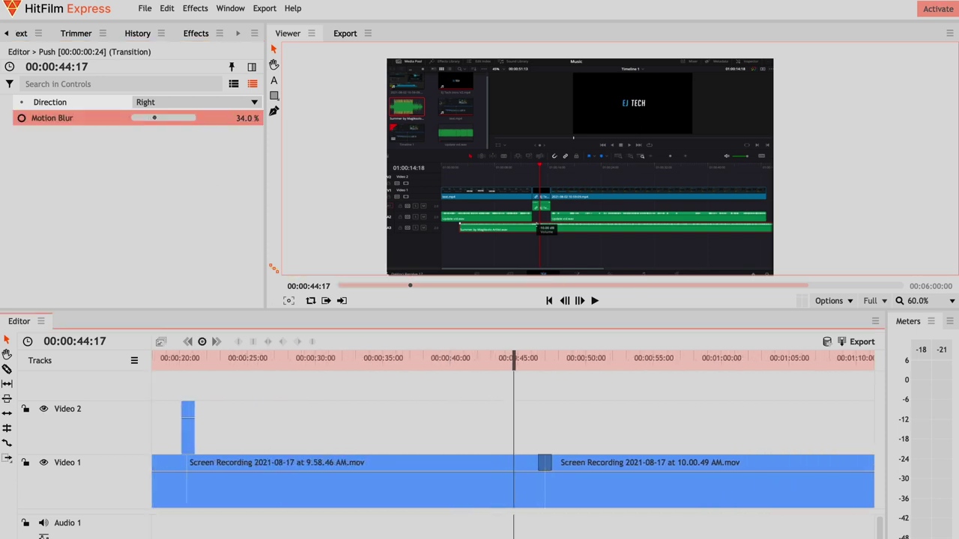
{"action": "scroll", "coordinate": [545, 535], "scroll_direction": "right", "scroll_amount": 2}
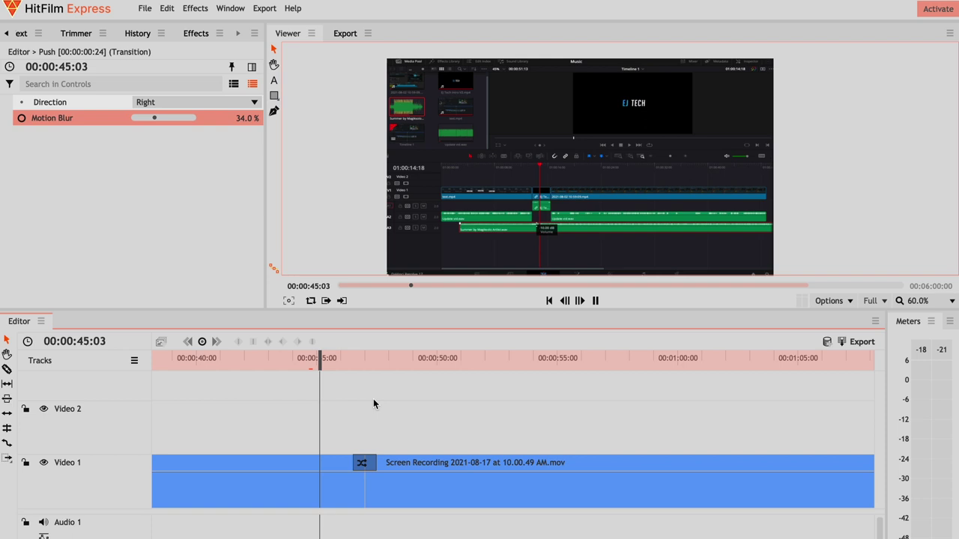
{"action": "key", "text": "space"}
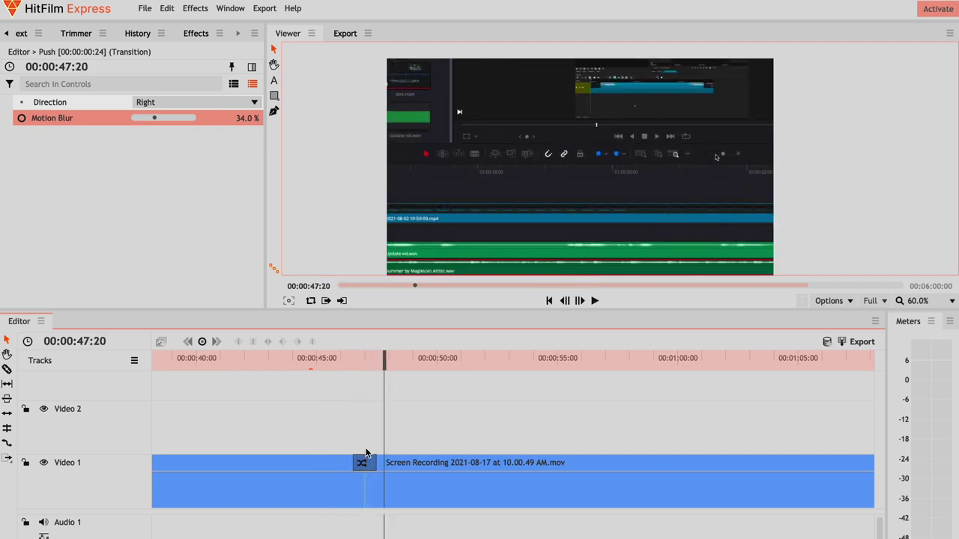
Step: Set the Push transition's direction to Left and adjust its end on the timeline to shorten it slightly
{"action": "left_click", "coordinate": [218, 100]}
{"action": "left_click", "coordinate": [218, 125]}
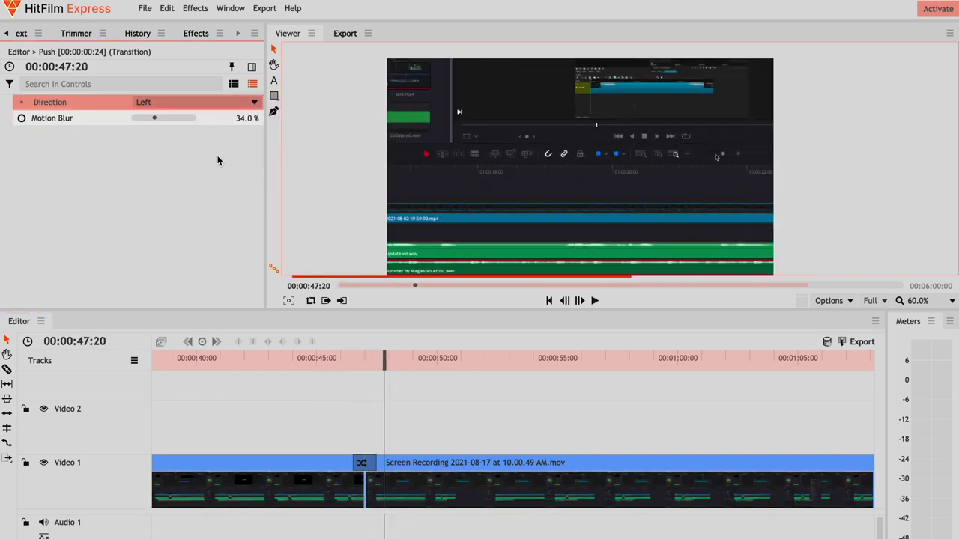
{"action": "left_click", "coordinate": [338, 359]}
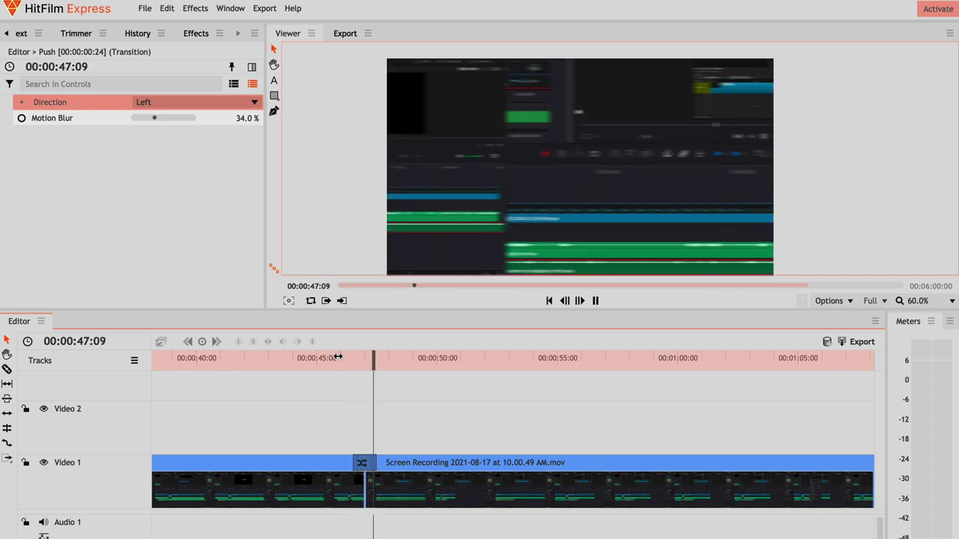
{"action": "key", "text": "space"}
{"action": "left_click_drag", "start_coordinate": [378, 462], "coordinate": [370, 462]}
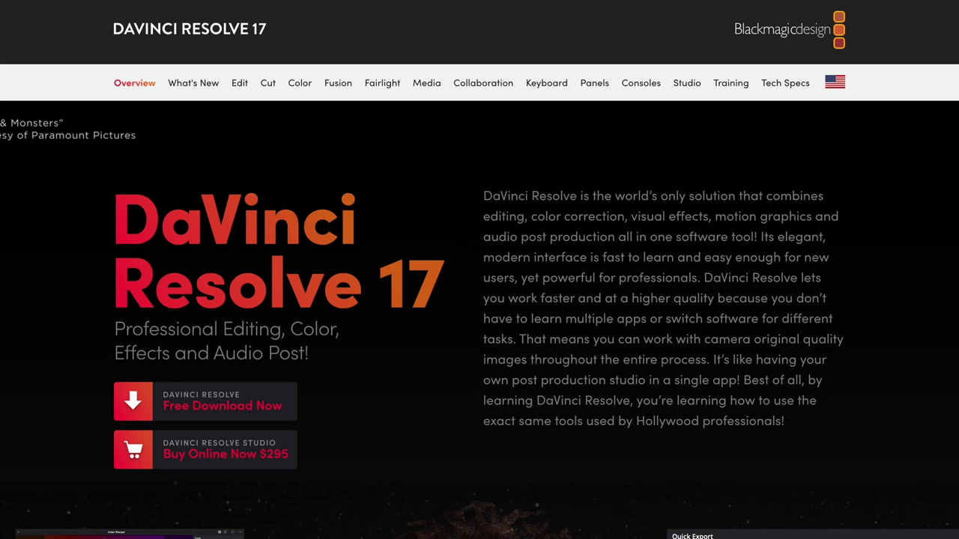
Step: Switch to the Blackmagic Design website and look through the DaVinci Resolve 17 overview page
{"action": "scroll", "coordinate": [479, 320], "scroll_direction": "down", "scroll_amount": 10}
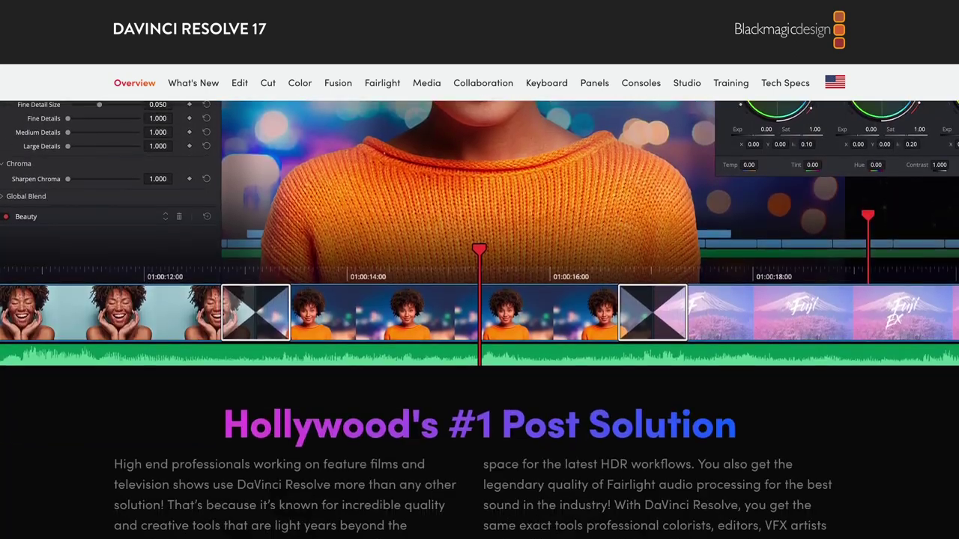
{"action": "scroll", "coordinate": [479, 319], "scroll_direction": "down", "scroll_amount": 10}
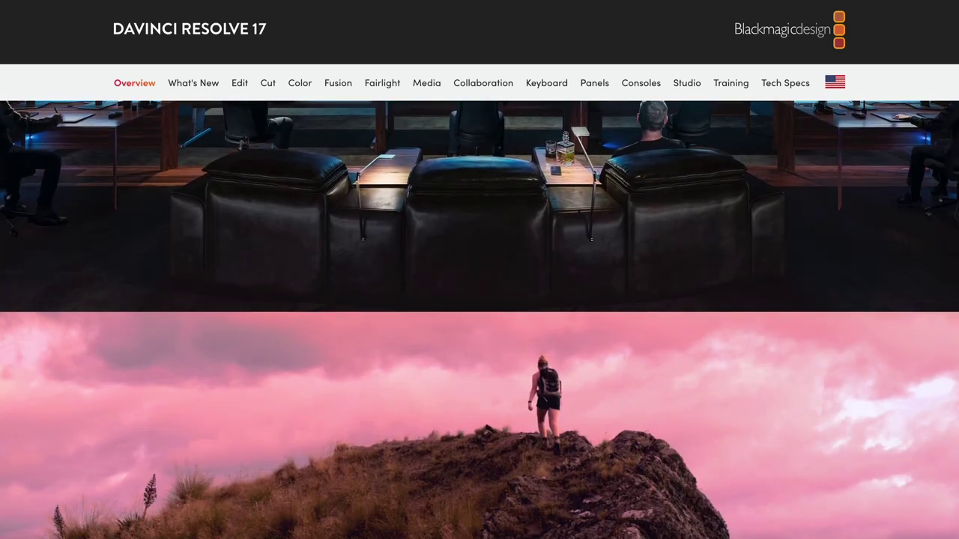
Step: Read through the DaVinci Resolve 17 overview page's feature sections, from the post-production pages down to the Two Great Versions comparison
{"action": "scroll", "coordinate": [479, 320], "scroll_direction": "down", "scroll_amount": 10}
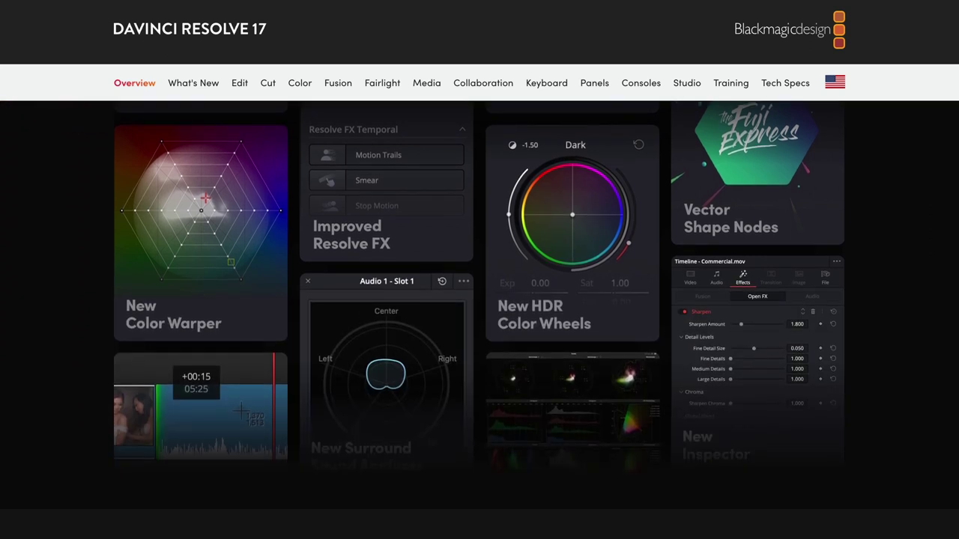
{"action": "scroll", "coordinate": [479, 320], "scroll_direction": "down", "scroll_amount": 10}
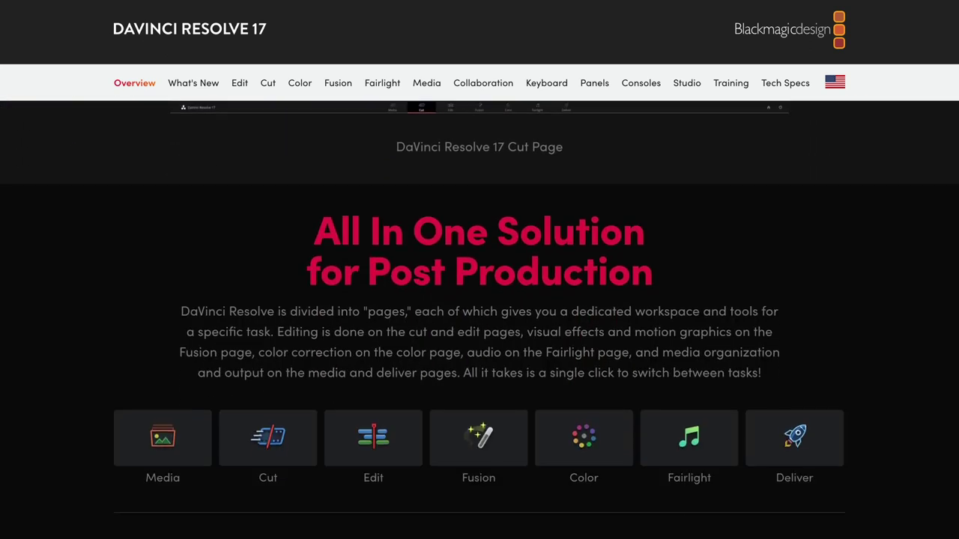
{"action": "scroll", "coordinate": [479, 320], "scroll_direction": "down", "scroll_amount": 10}
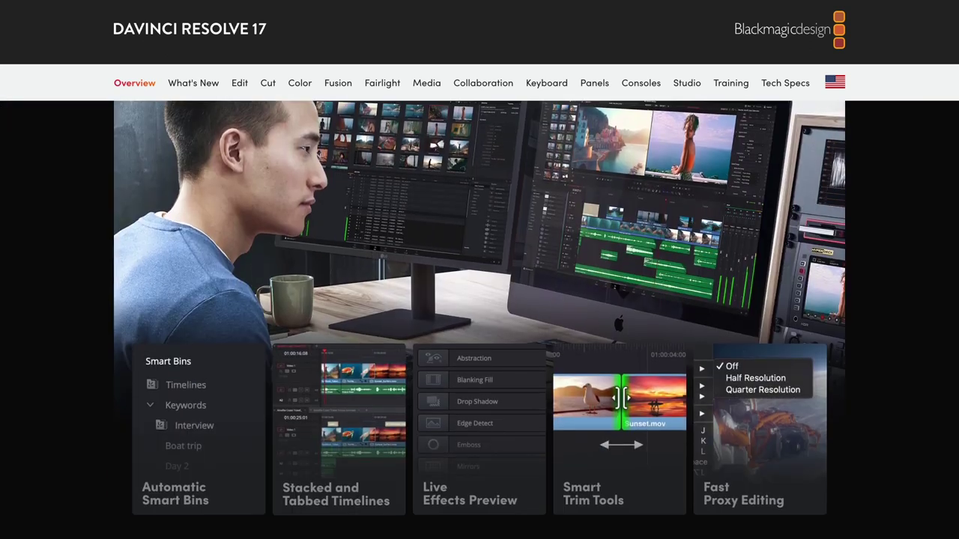
{"action": "scroll", "coordinate": [479, 320], "scroll_direction": "down", "scroll_amount": 10}
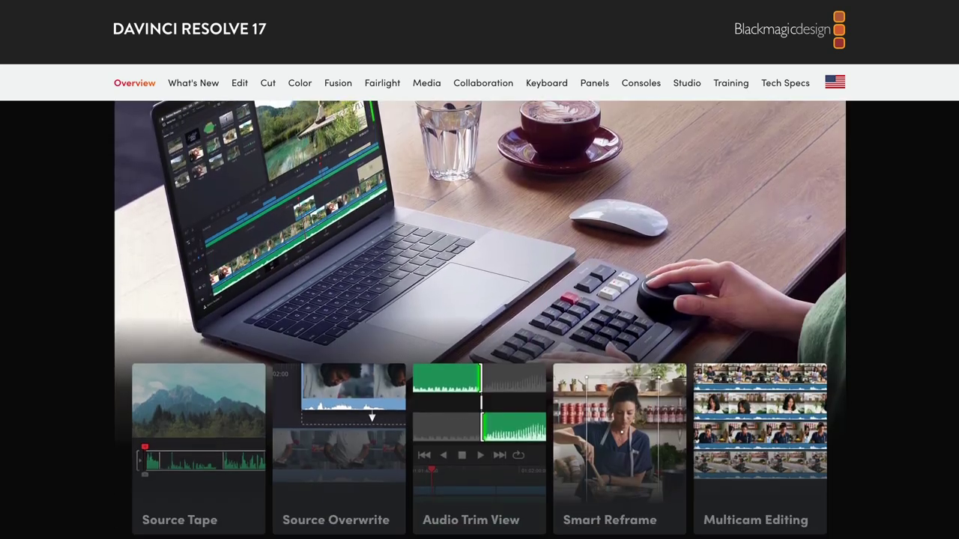
{"action": "scroll", "coordinate": [480, 319], "scroll_direction": "down", "scroll_amount": 10}
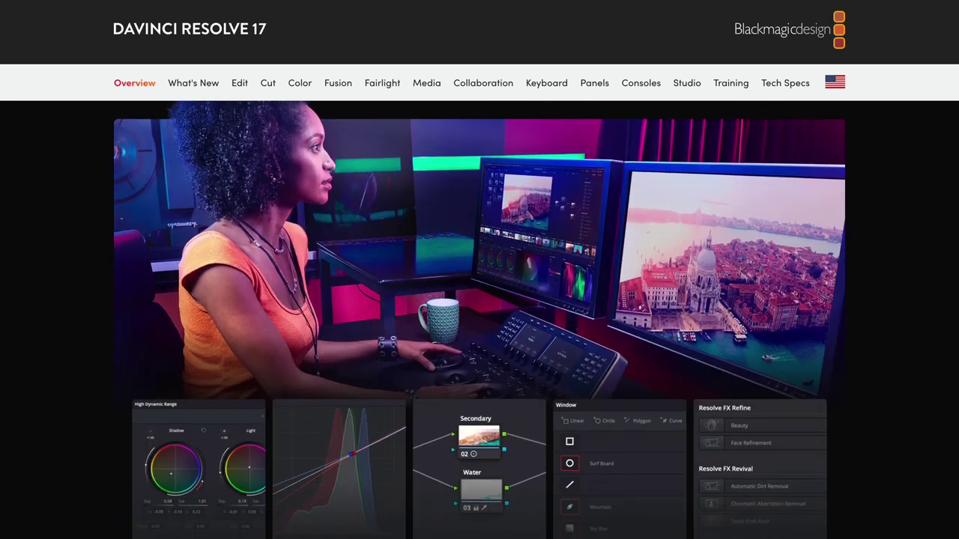
{"action": "scroll", "coordinate": [480, 320], "scroll_direction": "down", "scroll_amount": 10}
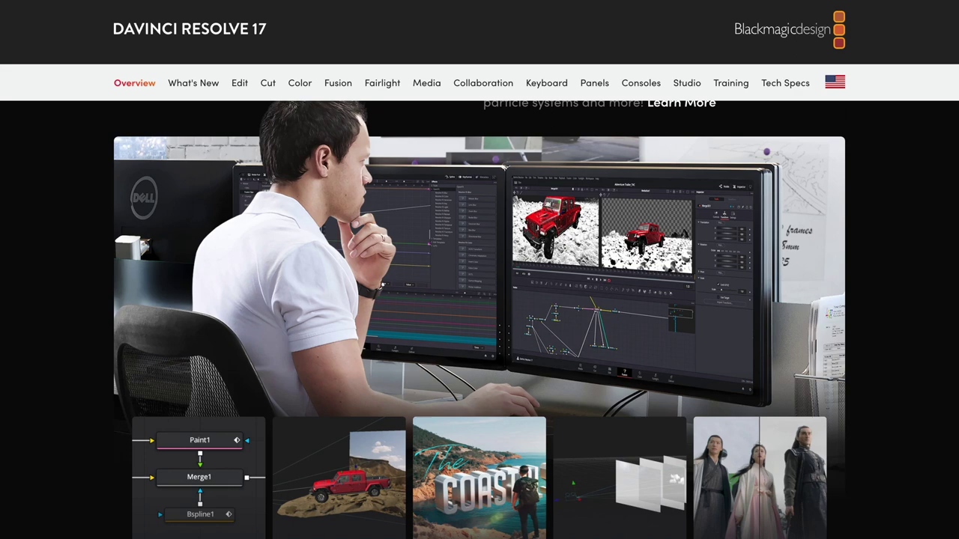
{"action": "scroll", "coordinate": [480, 320], "scroll_direction": "down", "scroll_amount": 10}
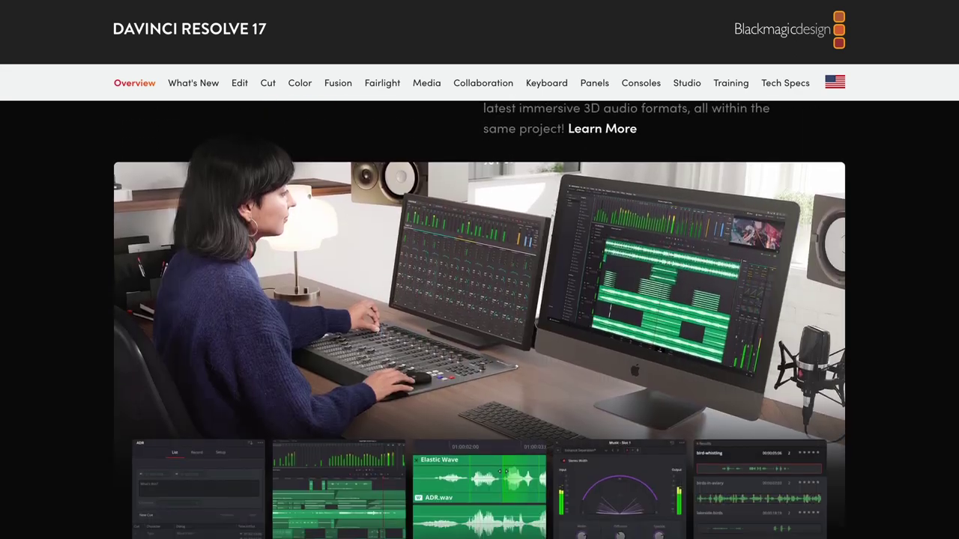
{"action": "scroll", "coordinate": [593, 315], "scroll_direction": "down", "scroll_amount": 10}
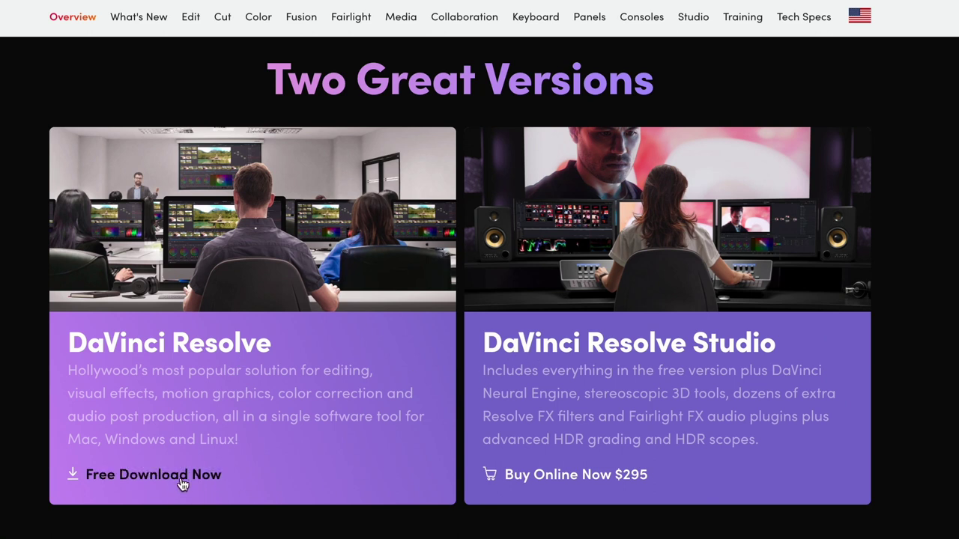
Step: Compare the offers for the free DaVinci Resolve 17 and DaVinci Resolve Studio 17 on the overview page
{"action": "scroll", "coordinate": [476, 467], "scroll_direction": "down", "scroll_amount": 7}
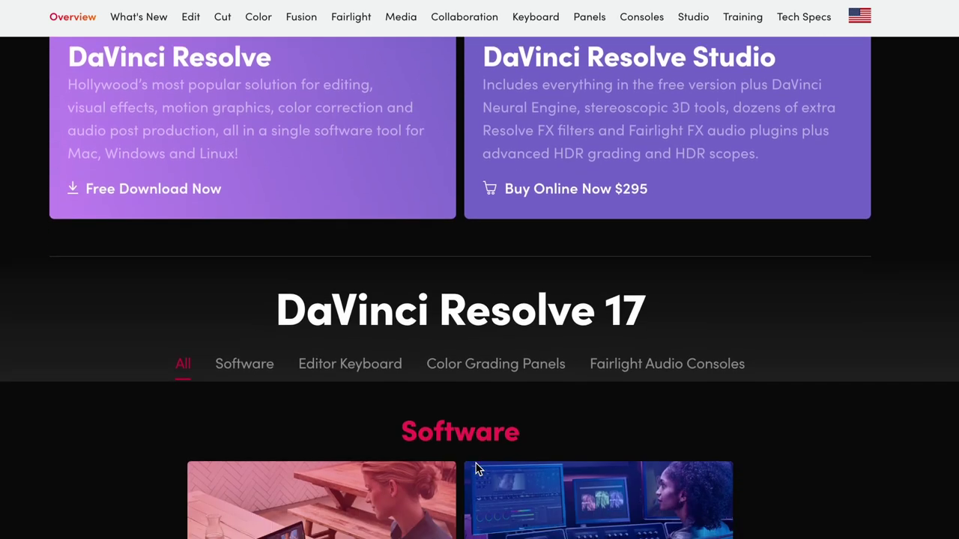
{"action": "scroll", "coordinate": [475, 464], "scroll_direction": "down", "scroll_amount": 3}
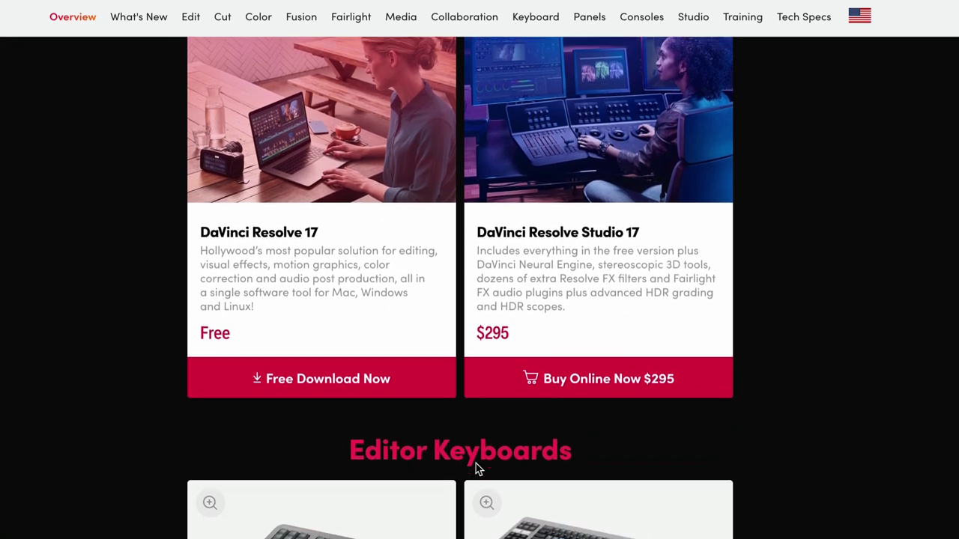
{"action": "scroll", "coordinate": [476, 467], "scroll_direction": "up", "scroll_amount": 1}
{"action": "scroll", "coordinate": [475, 465], "scroll_direction": "up", "scroll_amount": 7}
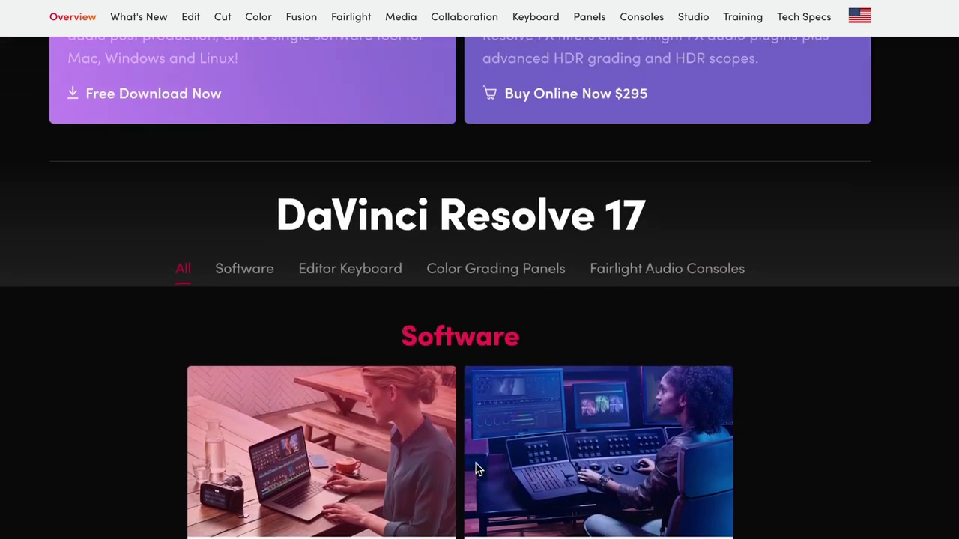
{"action": "scroll", "coordinate": [477, 468], "scroll_direction": "up", "scroll_amount": 2}
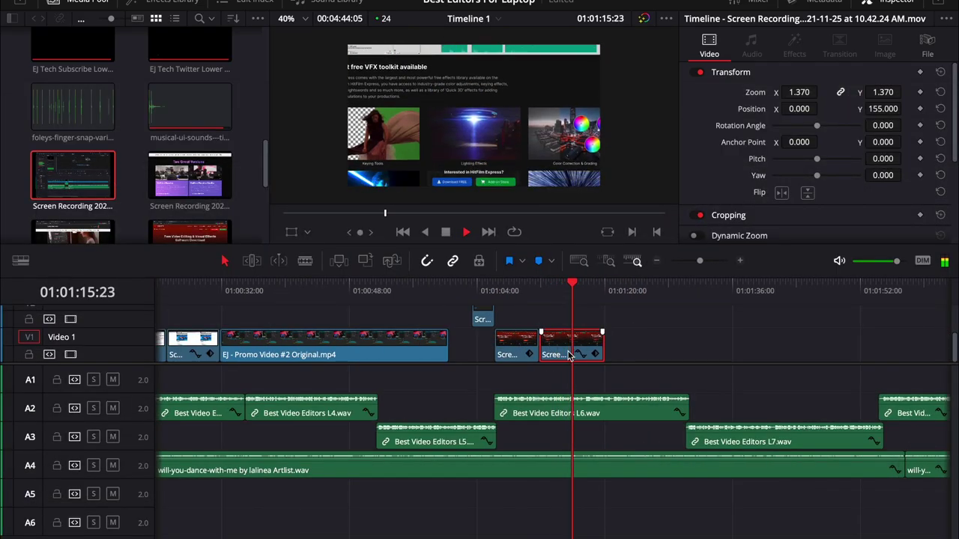
Step: Stop the timeline playback in DaVinci Resolve and look through the video transitions in the effects library, from Dissolve to Wipe
{"action": "key", "text": "space"}
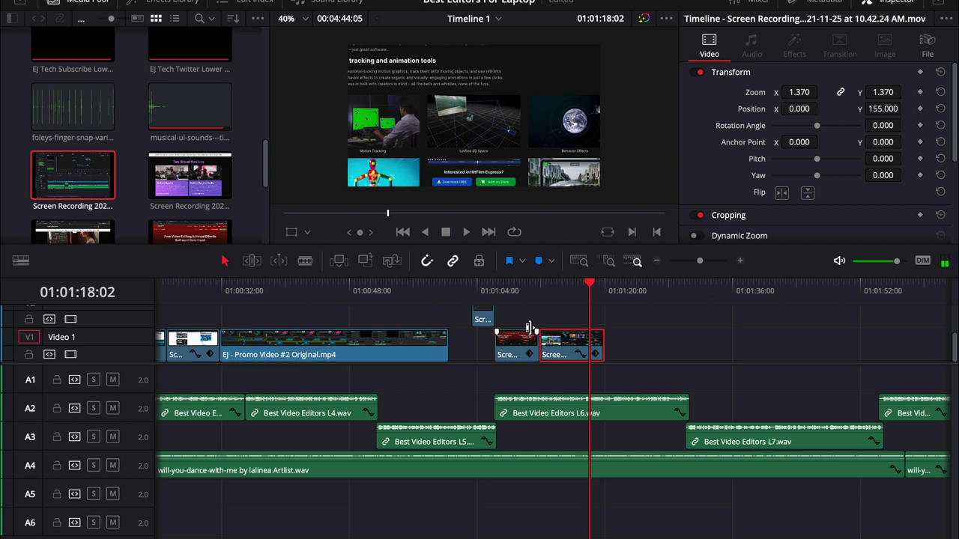
{"action": "scroll", "coordinate": [240, 193], "scroll_direction": "down", "scroll_amount": 3}
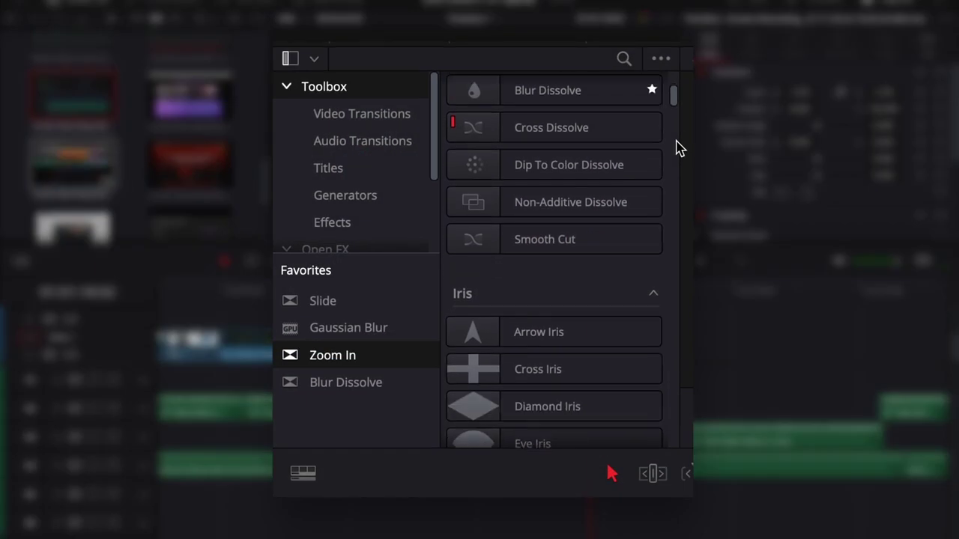
{"action": "scroll", "coordinate": [678, 148], "scroll_direction": "down", "scroll_amount": 10}
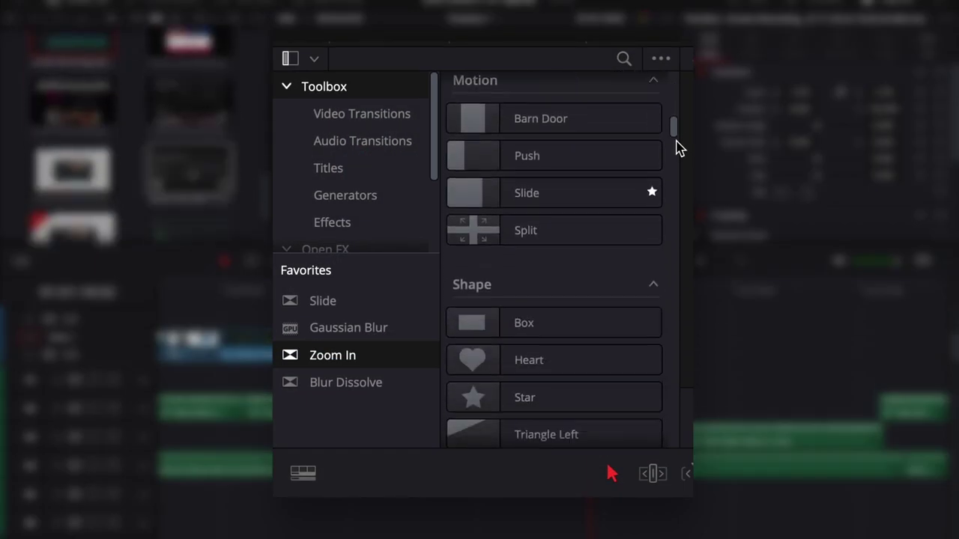
{"action": "scroll", "coordinate": [678, 147], "scroll_direction": "down", "scroll_amount": 6}
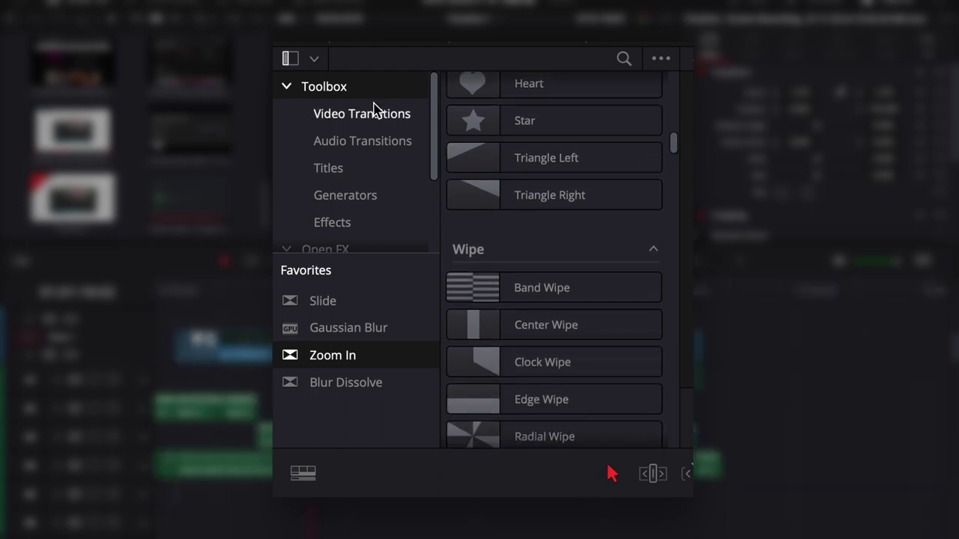
Step: Examine the effects library's audio transitions, titles, generators, effects and Audio FX categories
{"action": "left_click", "coordinate": [372, 142]}
{"action": "left_click", "coordinate": [366, 171]}
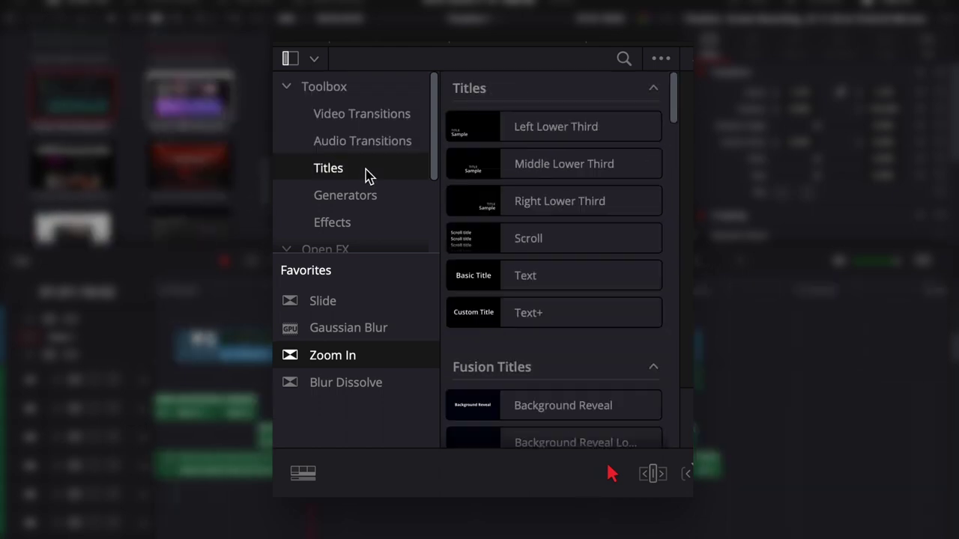
{"action": "left_click", "coordinate": [364, 201]}
{"action": "left_click", "coordinate": [359, 221]}
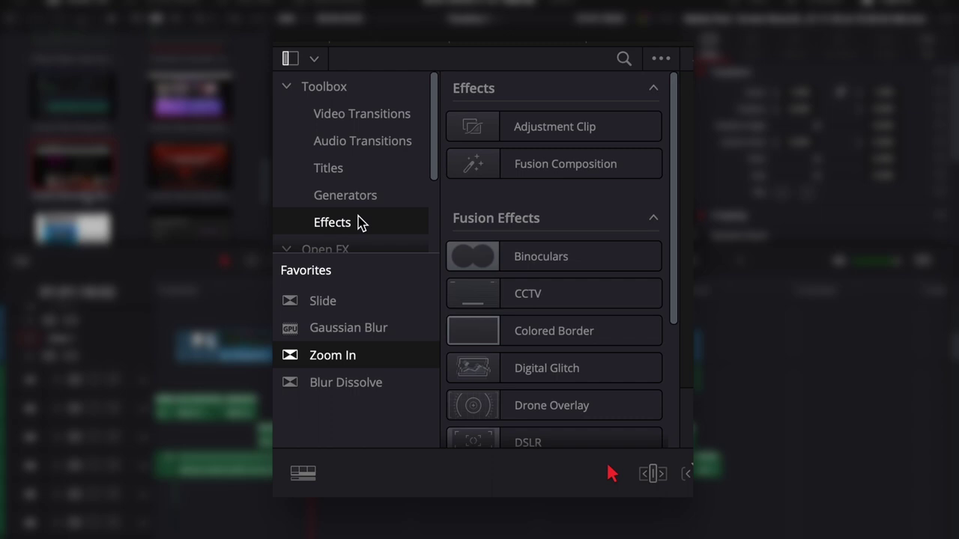
{"action": "scroll", "coordinate": [358, 221], "scroll_direction": "down", "scroll_amount": 2}
{"action": "left_click", "coordinate": [359, 221]}
{"action": "scroll", "coordinate": [358, 222], "scroll_direction": "down", "scroll_amount": 1}
{"action": "left_click", "coordinate": [358, 221]}
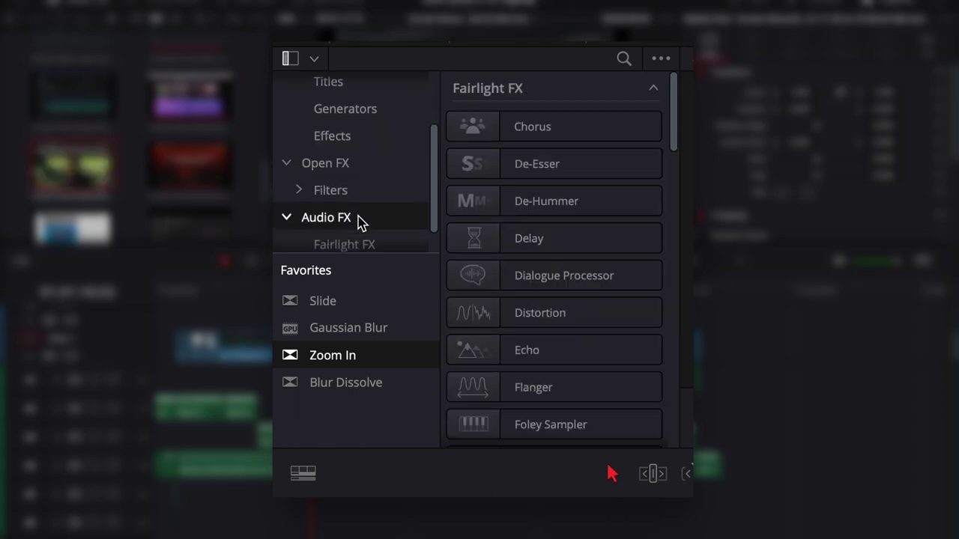
{"action": "scroll", "coordinate": [358, 222], "scroll_direction": "down", "scroll_amount": 1}
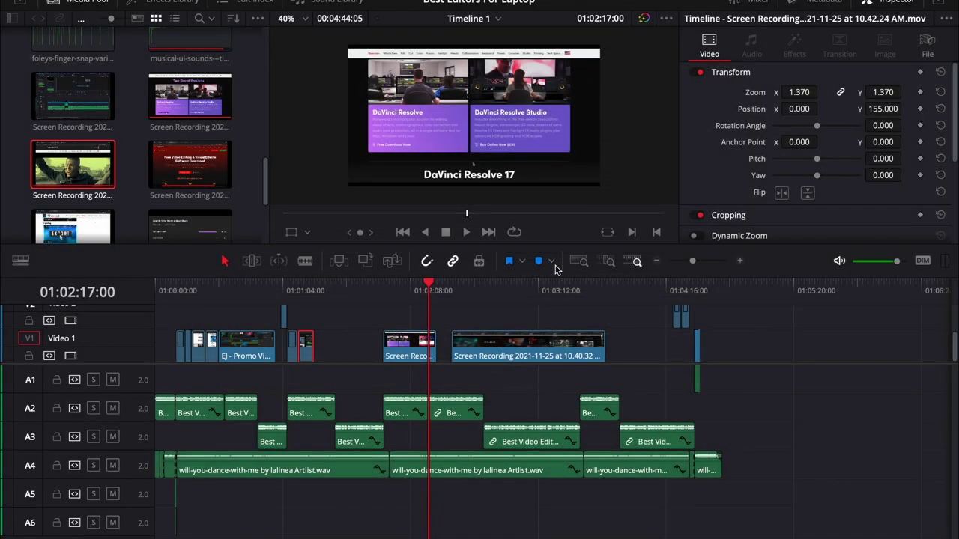
Step: Set the transform zoom of the 10.39.47 AM screen recording to 1.070
{"action": "left_click", "coordinate": [741, 261]}
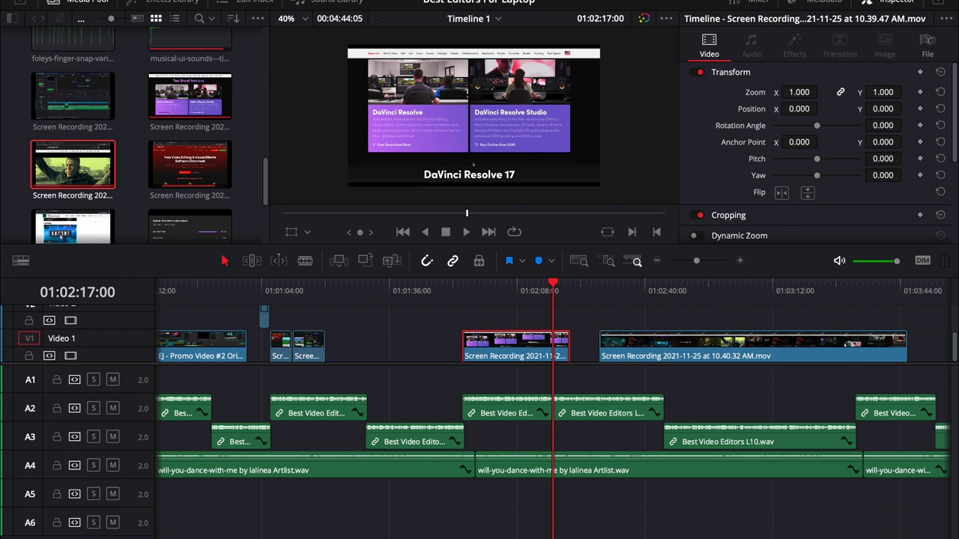
{"action": "left_click_drag", "start_coordinate": [799, 92], "coordinate": [822, 92]}
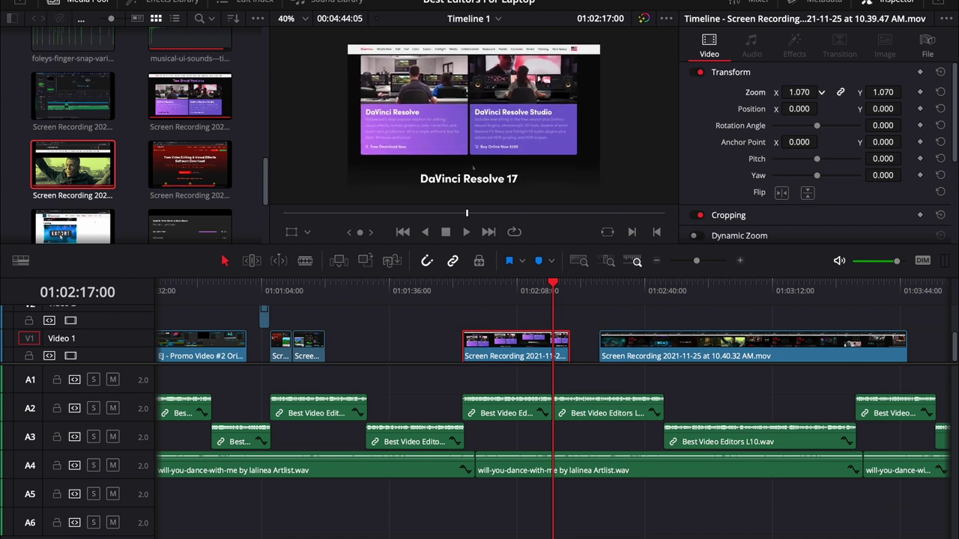
{"action": "mouse_move", "coordinate": [804, 92]}
{"action": "left_mouse_down"}
{"action": "mouse_move", "coordinate": [782, 92]}
{"action": "mouse_move", "coordinate": [803, 92]}
{"action": "left_mouse_up"}
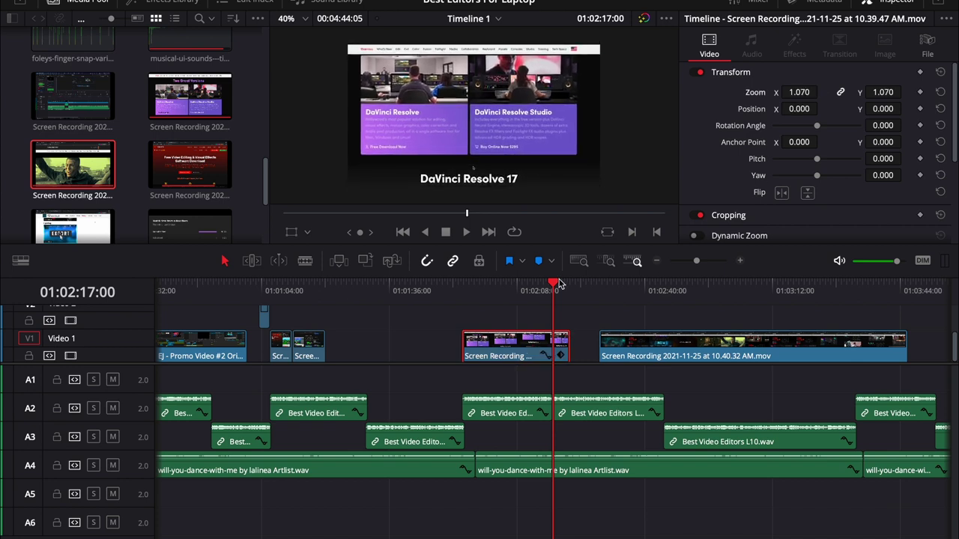
Step: Preview the 10.39.47 AM screen recording from its start, and activate blade editing with the playhead at 01:01:57:15
{"action": "scroll", "coordinate": [558, 284], "scroll_direction": "left", "scroll_amount": 2}
{"action": "left_click", "coordinate": [535, 297]}
{"action": "key", "text": "space"}
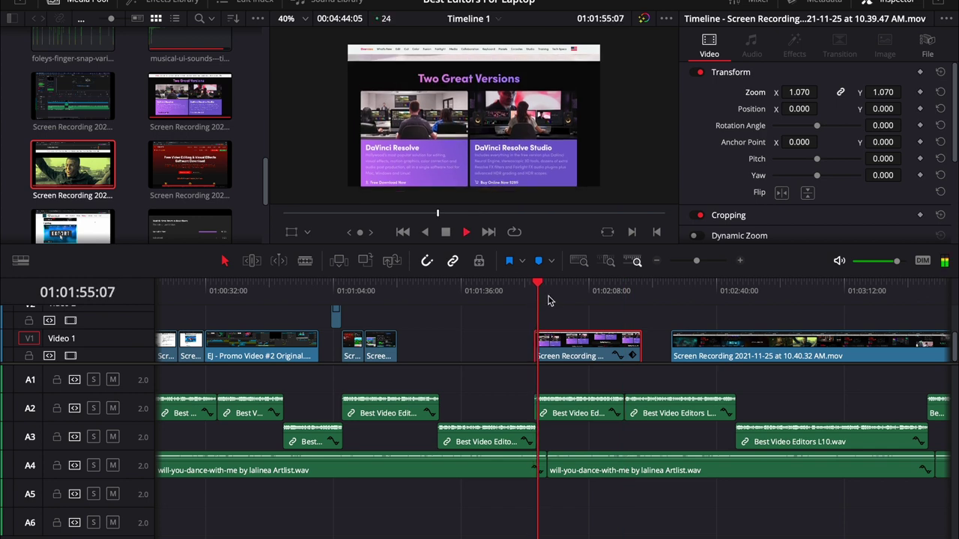
{"action": "key", "text": "space"}
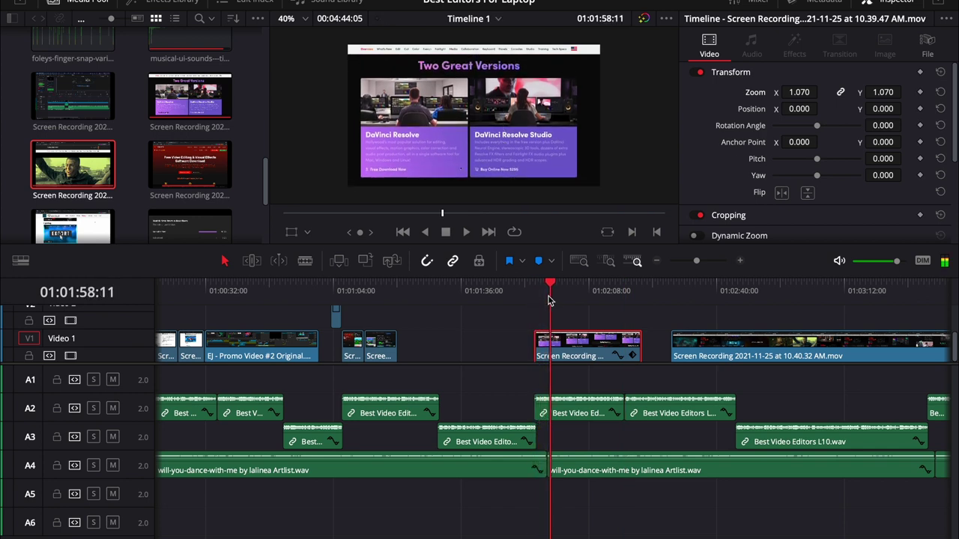
{"action": "left_click", "coordinate": [741, 262]}
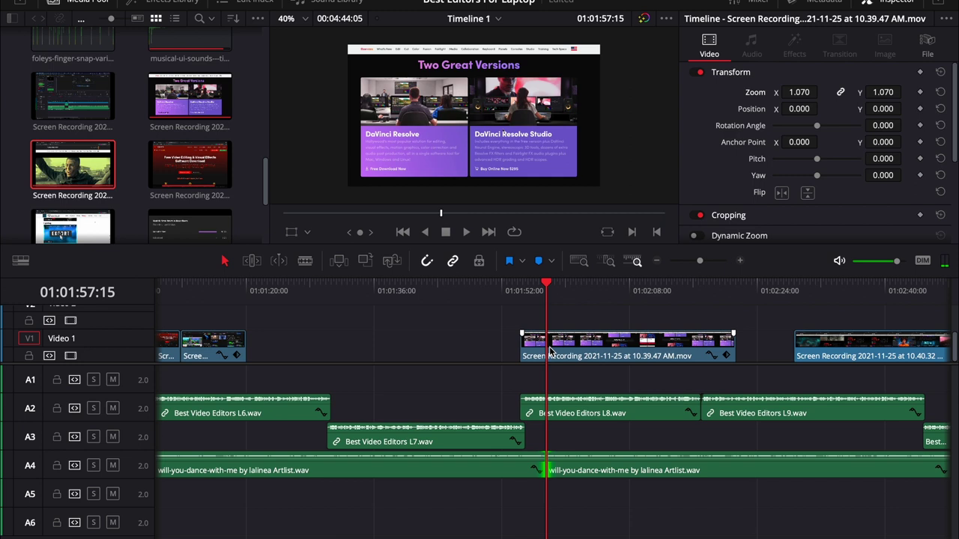
{"action": "key", "text": "b"}
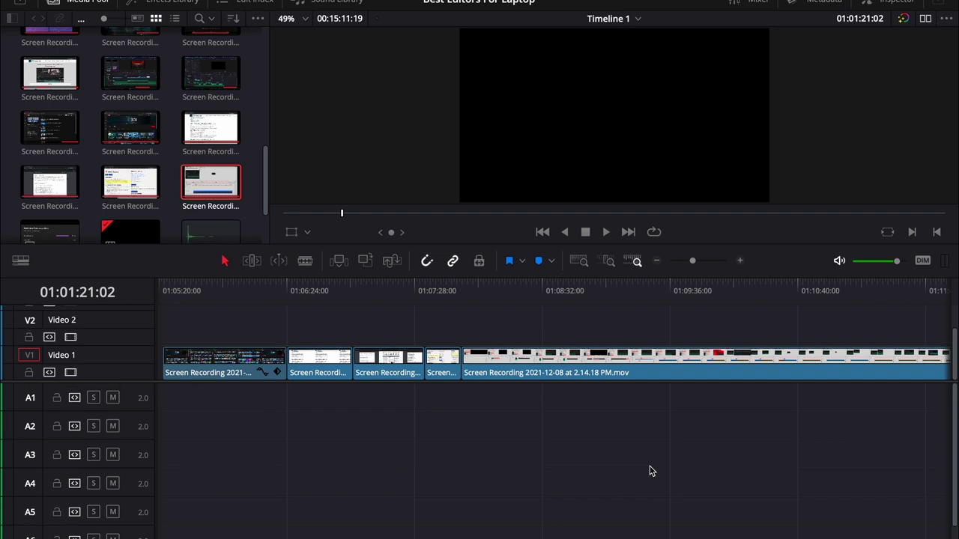
Step: Move the playhead to 01:09:40:00 and select the 2.14.18 PM screen recording on Video 1
{"action": "scroll", "coordinate": [651, 469], "scroll_direction": "right", "scroll_amount": 5}
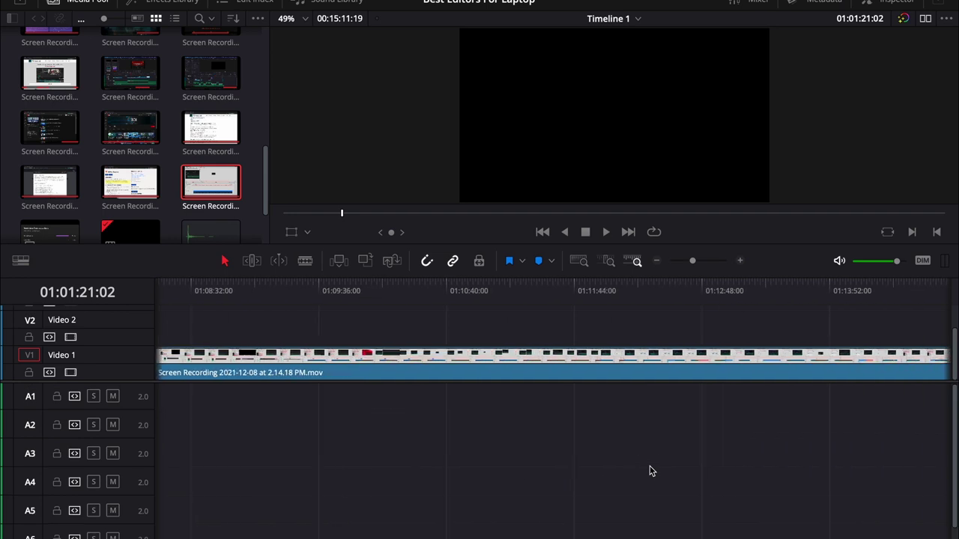
{"action": "left_click", "coordinate": [657, 262]}
{"action": "left_click", "coordinate": [446, 294]}
{"action": "left_click", "coordinate": [495, 372]}
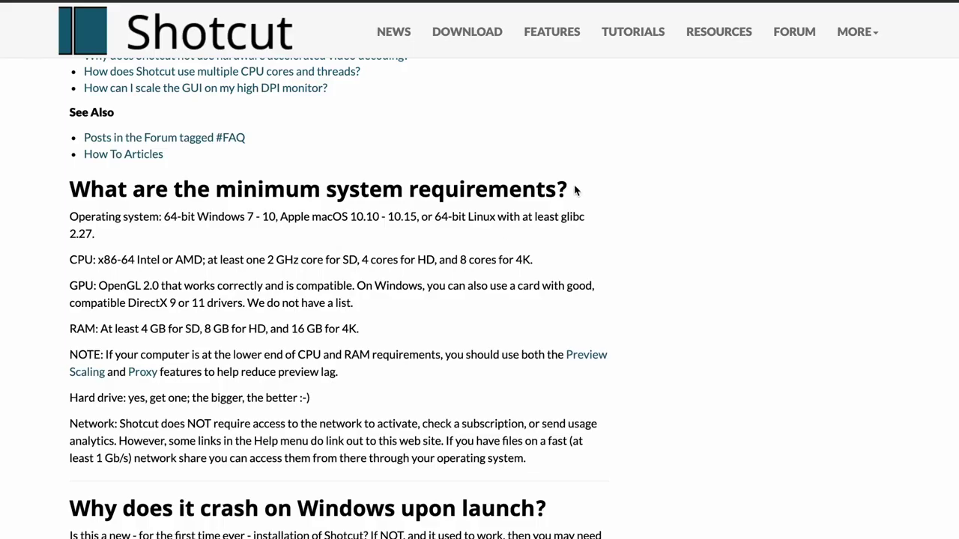
Step: Highlight the minimum system requirements headings on the Shotcut, DaVinci Resolve 17.4.2 (macOS, Windows, Linux) and HitFilm Express web pages
{"action": "left_click_drag", "start_coordinate": [575, 190], "coordinate": [69, 178]}
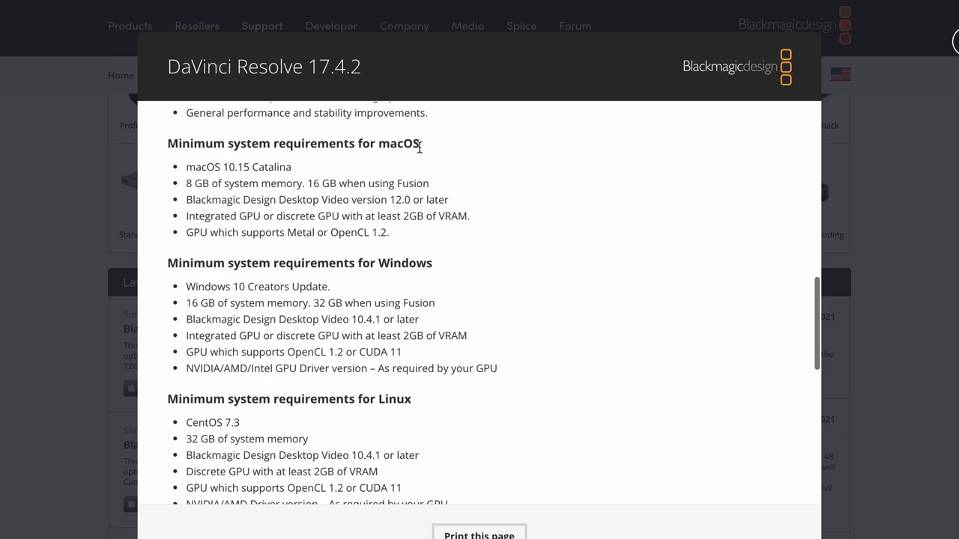
{"action": "left_click_drag", "start_coordinate": [420, 147], "coordinate": [166, 144]}
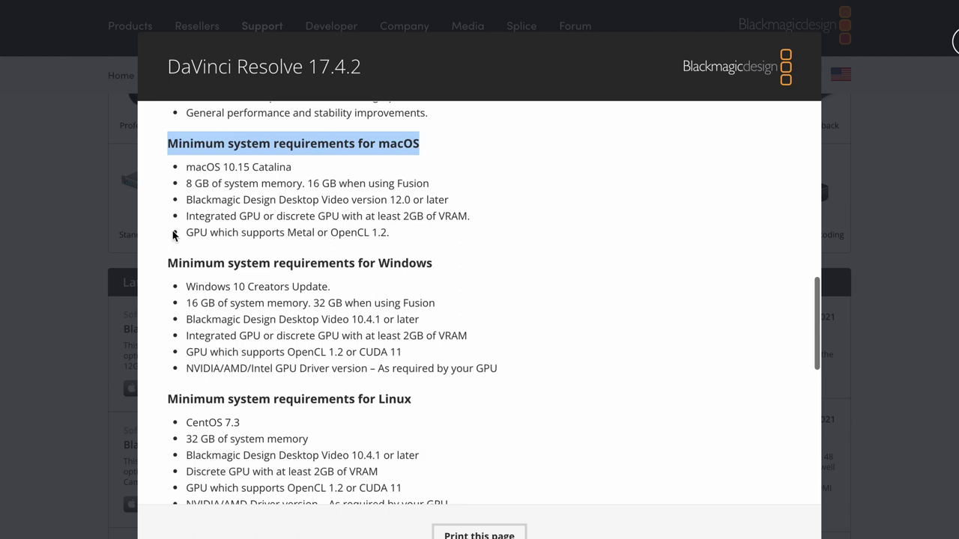
{"action": "left_click_drag", "start_coordinate": [166, 266], "coordinate": [429, 263]}
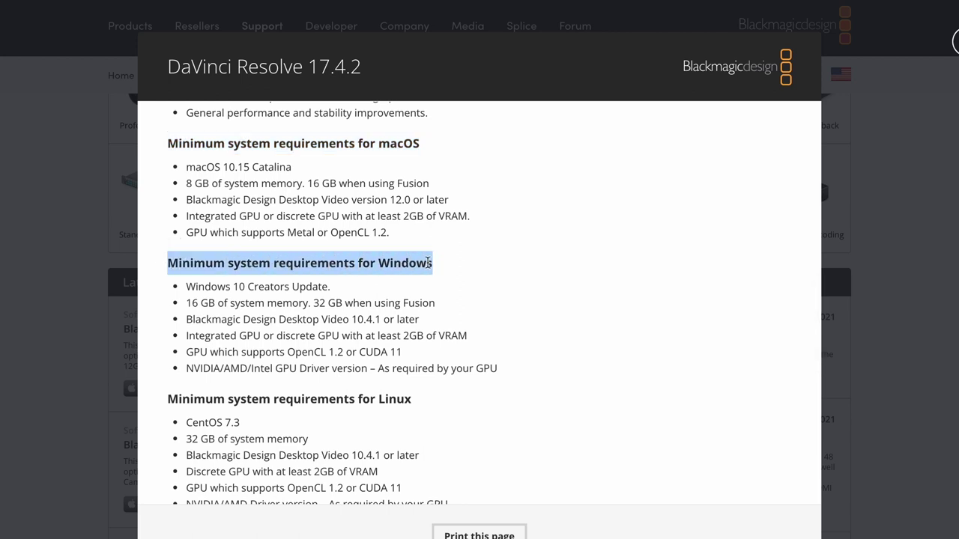
{"action": "left_click_drag", "start_coordinate": [413, 403], "coordinate": [167, 401]}
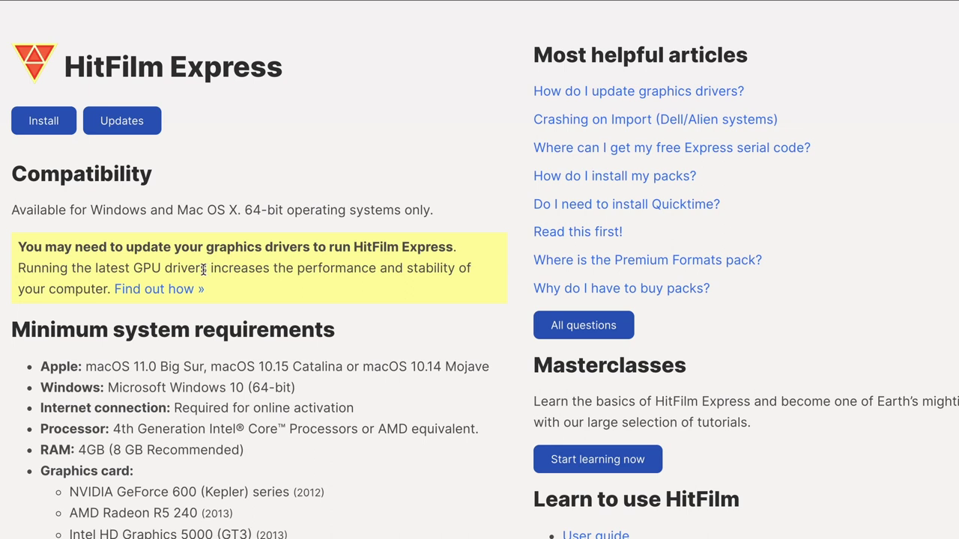
{"action": "scroll", "coordinate": [204, 270], "scroll_direction": "down", "scroll_amount": 3}
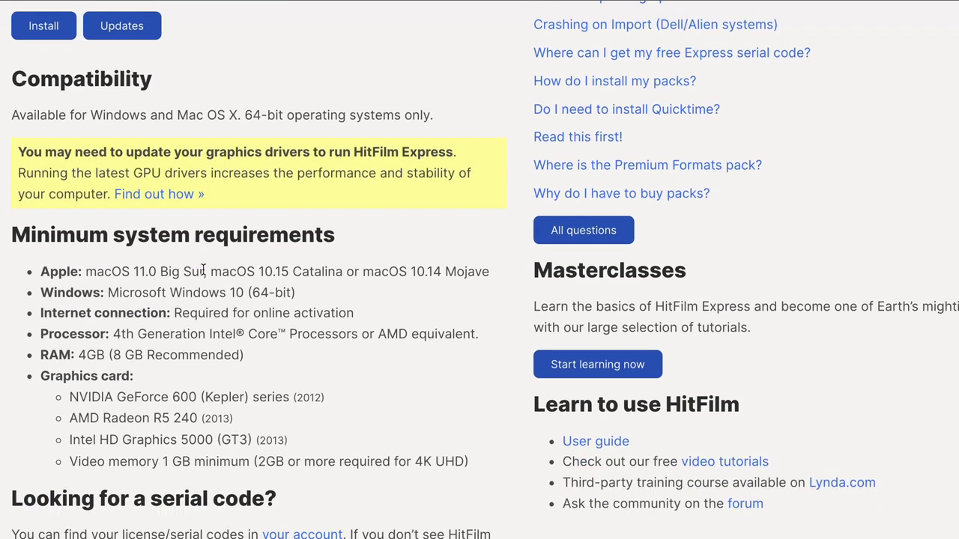
{"action": "left_click_drag", "start_coordinate": [355, 218], "coordinate": [12, 218]}
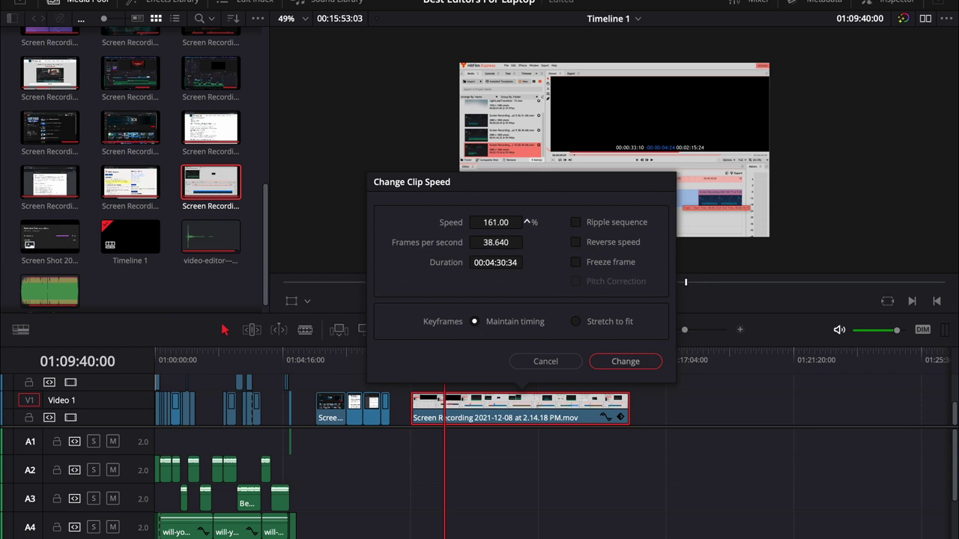
Step: Apply a 161% clip speed with maintained keyframe timing to the 2.14.18 PM screen recording and preview it
{"action": "left_click", "coordinate": [626, 362]}
{"action": "key", "text": "space"}
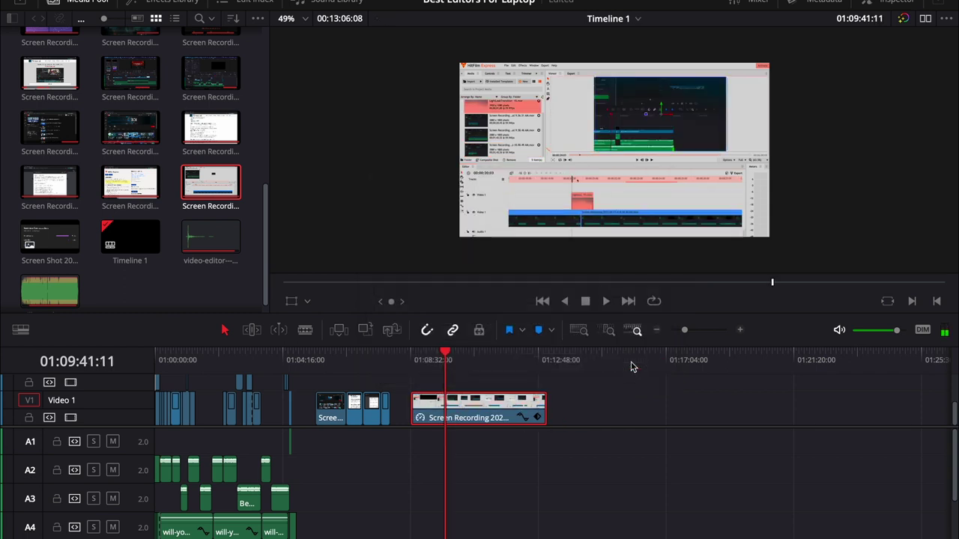
Step: Trim the start of the 2.14.18 PM screen recording to 01:11:08:00
{"action": "left_click", "coordinate": [739, 330]}
{"action": "left_click", "coordinate": [739, 331]}
{"action": "left_click", "coordinate": [672, 367]}
{"action": "scroll", "coordinate": [666, 369], "scroll_direction": "right", "scroll_amount": 2}
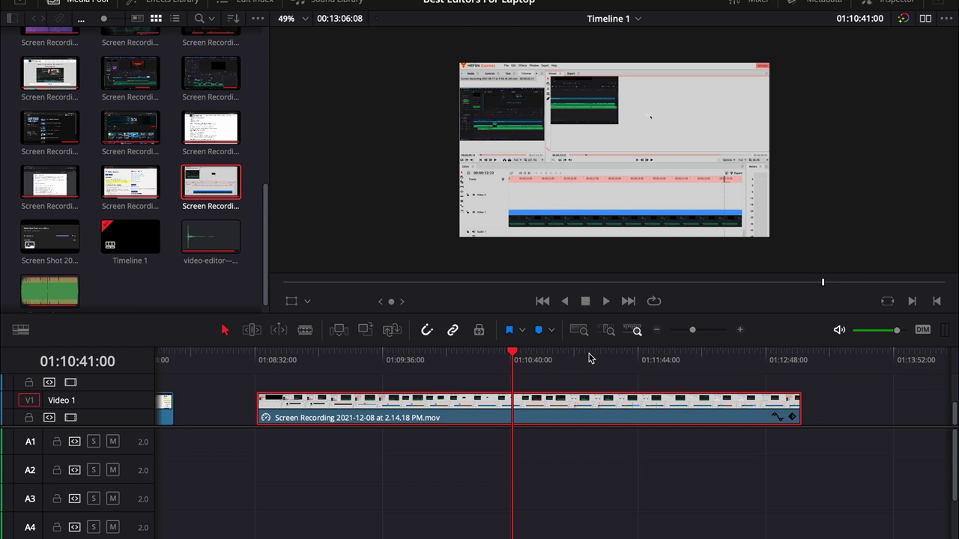
{"action": "left_click", "coordinate": [578, 355]}
{"action": "mouse_move", "coordinate": [561, 361]}
{"action": "left_mouse_down"}
{"action": "mouse_move", "coordinate": [518, 361]}
{"action": "mouse_move", "coordinate": [567, 364]}
{"action": "left_mouse_up"}
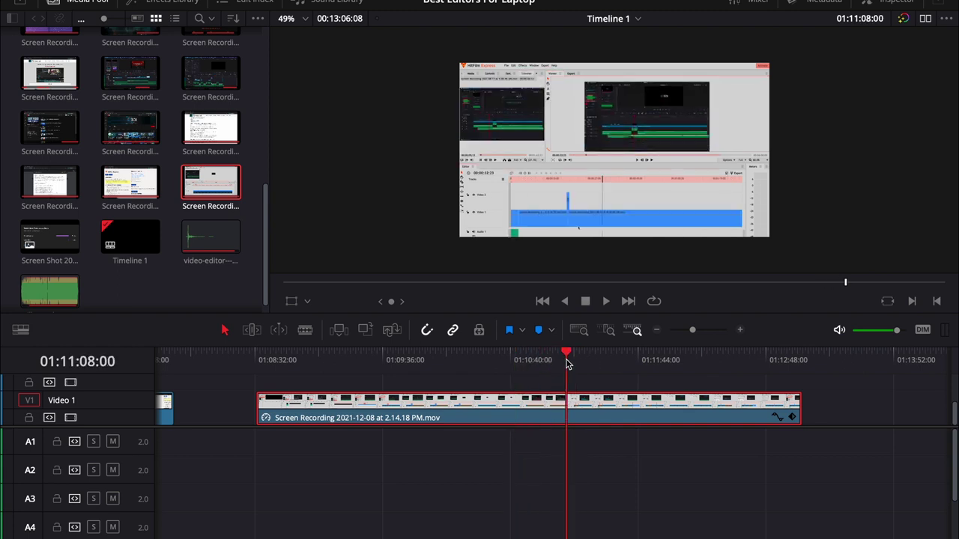
{"action": "left_click_drag", "start_coordinate": [258, 414], "coordinate": [565, 415]}
{"action": "key", "text": "ctrl+minus"}
{"action": "key", "text": "ctrl+minus"}
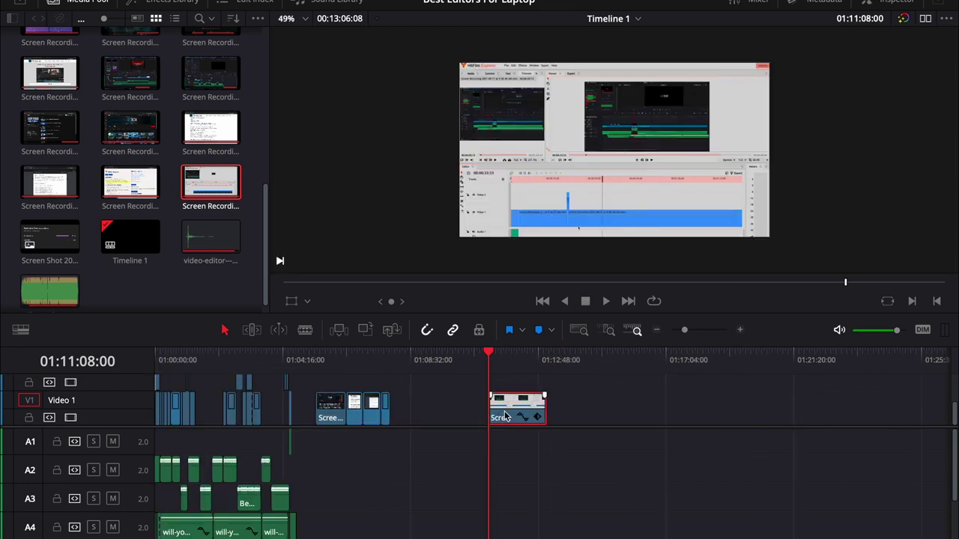
Step: Move the trimmed 2.14.18 PM screen recording back to the earlier section of the timeline, placing it on Video 3
{"action": "left_click_drag", "start_coordinate": [506, 417], "coordinate": [432, 421]}
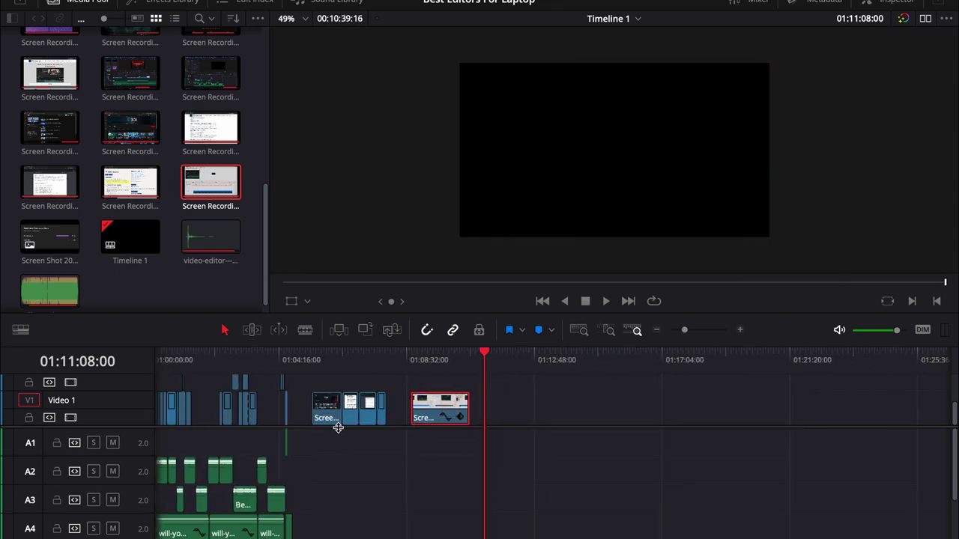
{"action": "scroll", "coordinate": [337, 450], "scroll_direction": "up", "scroll_amount": 2}
{"action": "left_click_drag", "start_coordinate": [431, 474], "coordinate": [203, 405]}
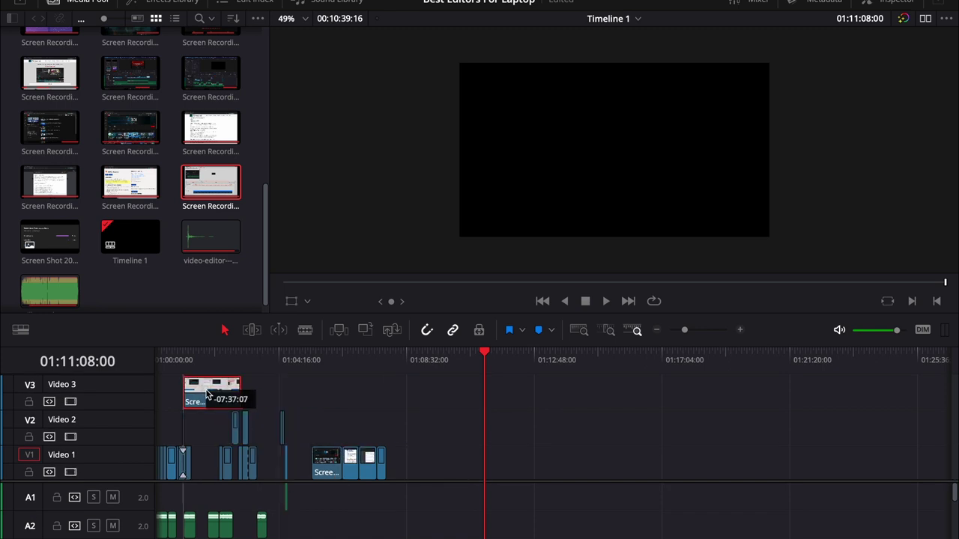
{"action": "left_click", "coordinate": [208, 352]}
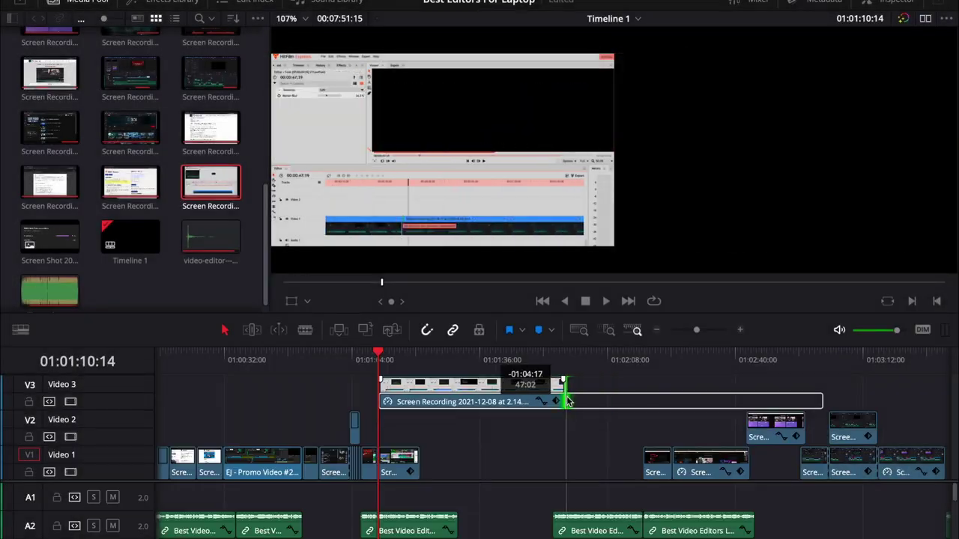
Step: Shorten the 2.14.18 PM screen recording to 47:02 and place it on Video 1 directly after the preceding HitFilm web page clip
{"action": "left_click_drag", "start_coordinate": [505, 391], "coordinate": [563, 459]}
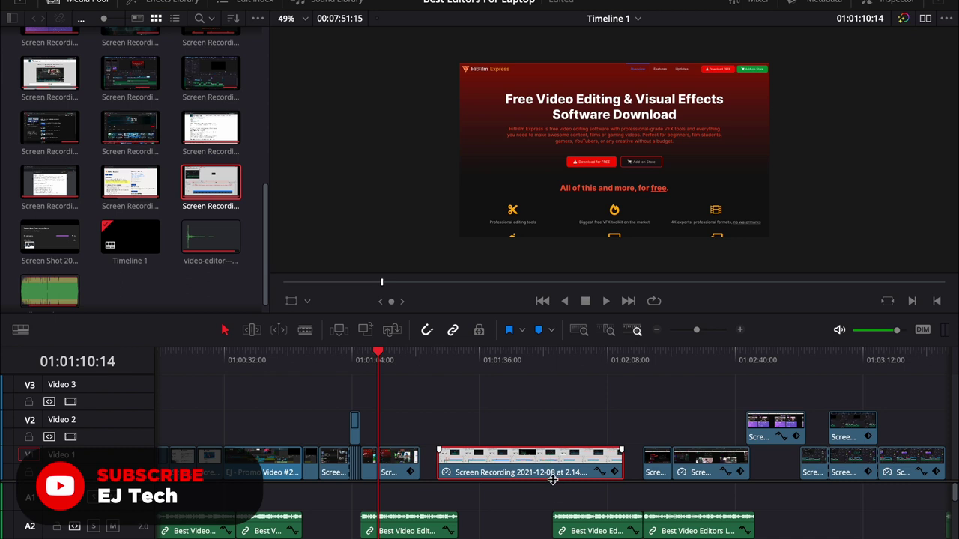
{"action": "scroll", "coordinate": [564, 428], "scroll_direction": "down", "scroll_amount": 3}
{"action": "left_click", "coordinate": [738, 330]}
{"action": "scroll", "coordinate": [674, 472], "scroll_direction": "right", "scroll_amount": 3}
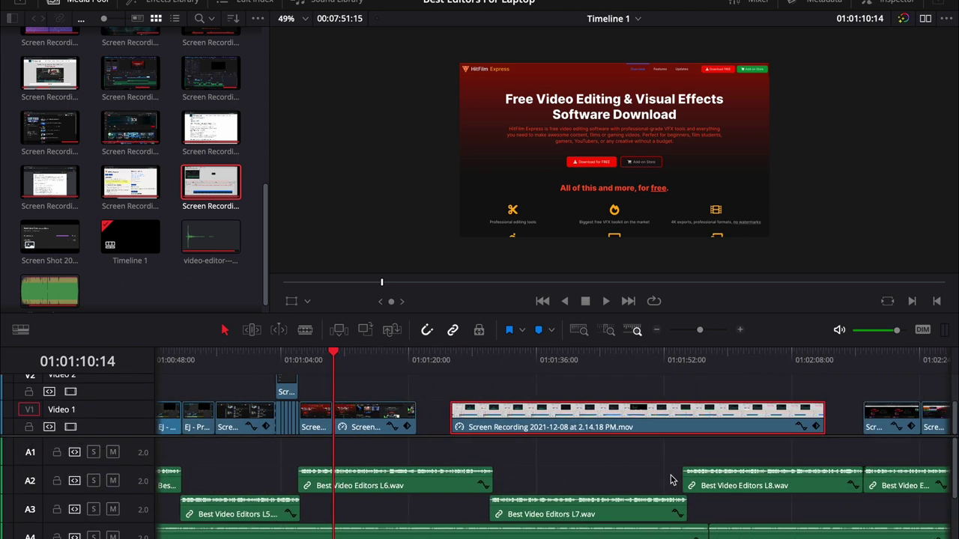
{"action": "left_click_drag", "start_coordinate": [627, 344], "coordinate": [621, 295]}
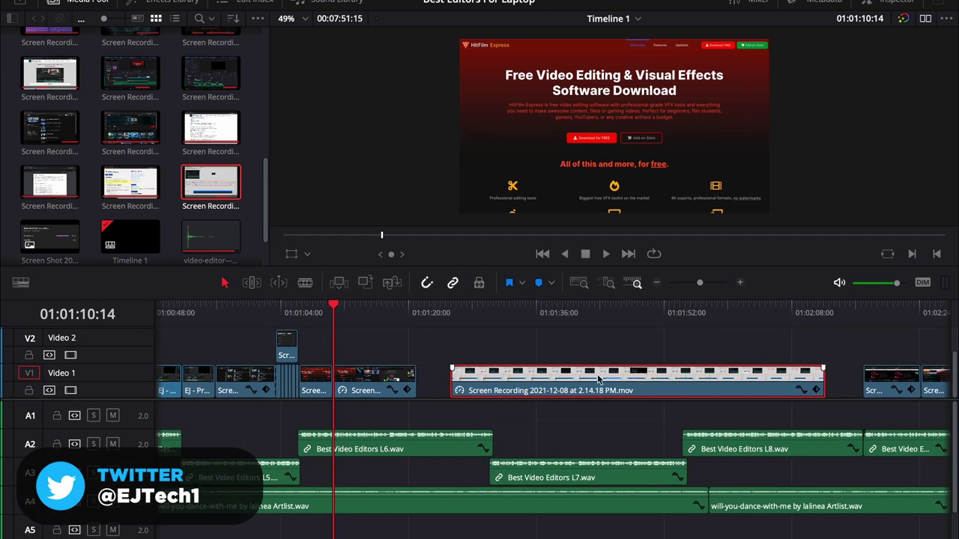
{"action": "scroll", "coordinate": [597, 379], "scroll_direction": "right", "scroll_amount": 1}
{"action": "left_click_drag", "start_coordinate": [547, 382], "coordinate": [520, 382]}
Step: Play back the cut from the HitFilm web page clip into the 2.14.18 PM screen recording, starting shortly before it
{"action": "left_click", "coordinate": [372, 316]}
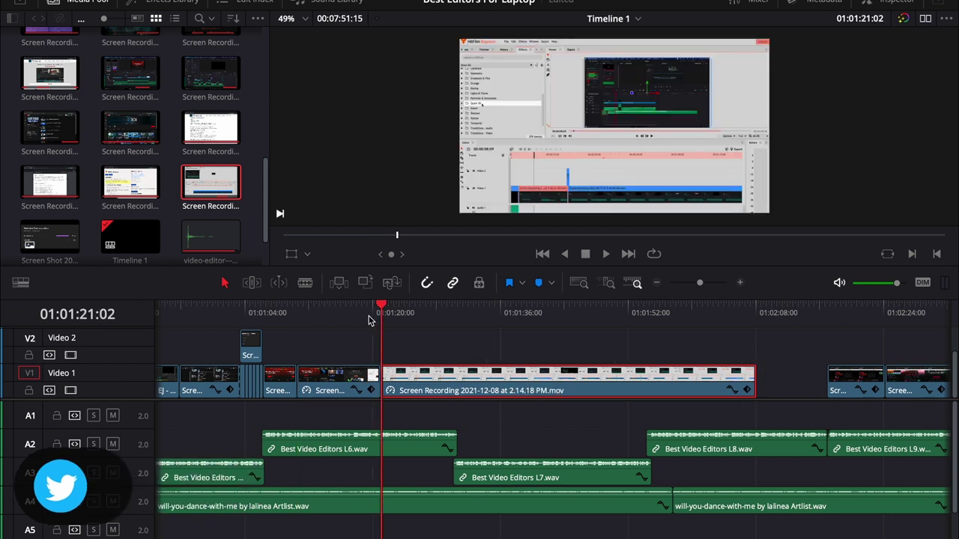
{"action": "left_click", "coordinate": [349, 317]}
{"action": "key", "text": "space"}
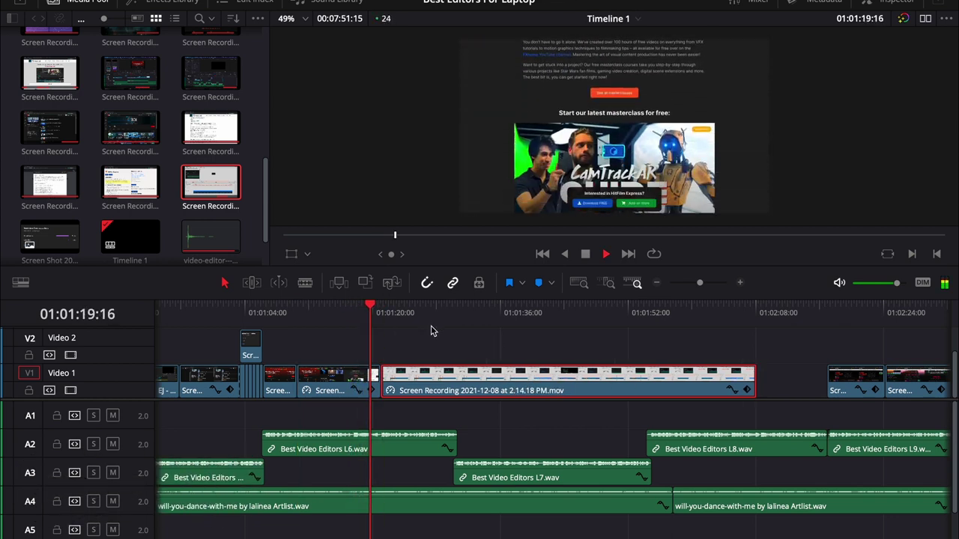